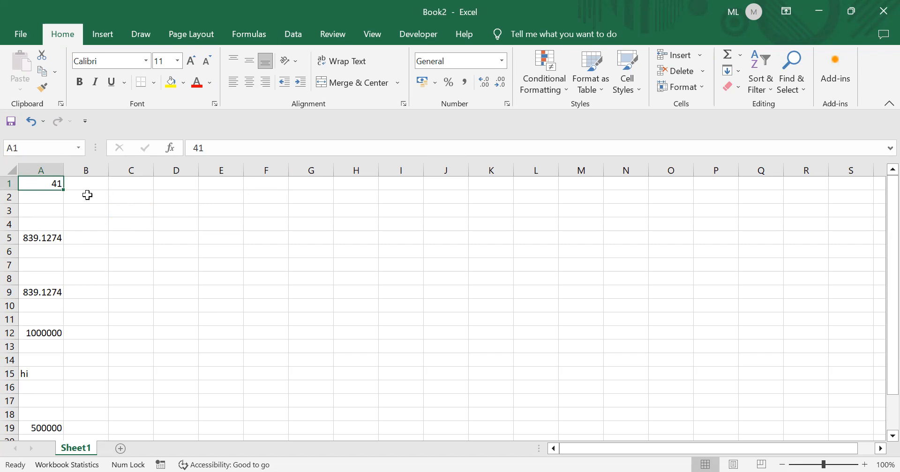
Step: Apply the custom number format 0000041 to cell A1
click(111, 212)
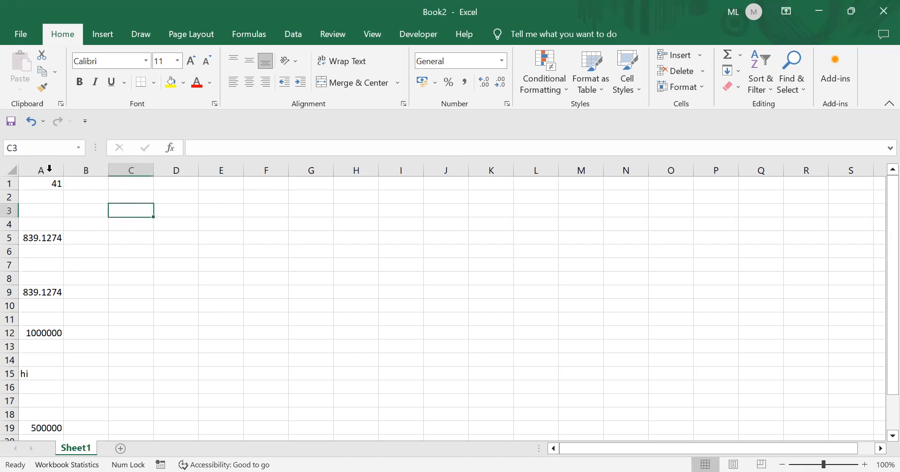
click(47, 185)
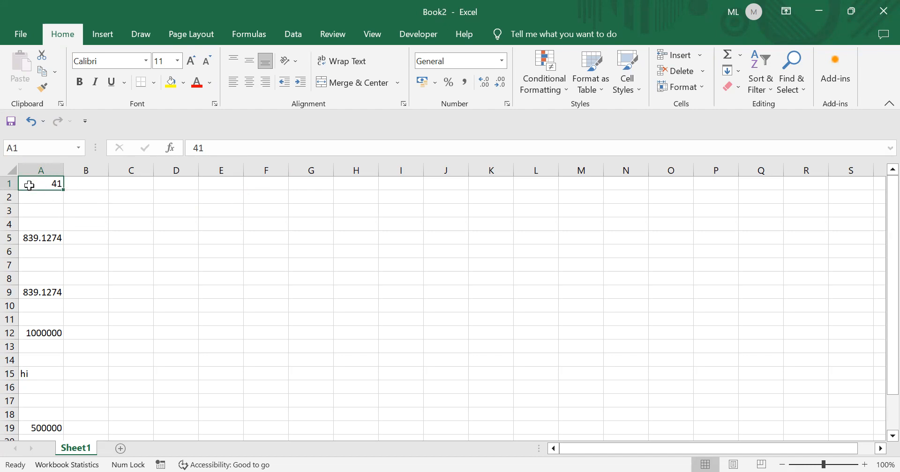
key(ctrl+1)
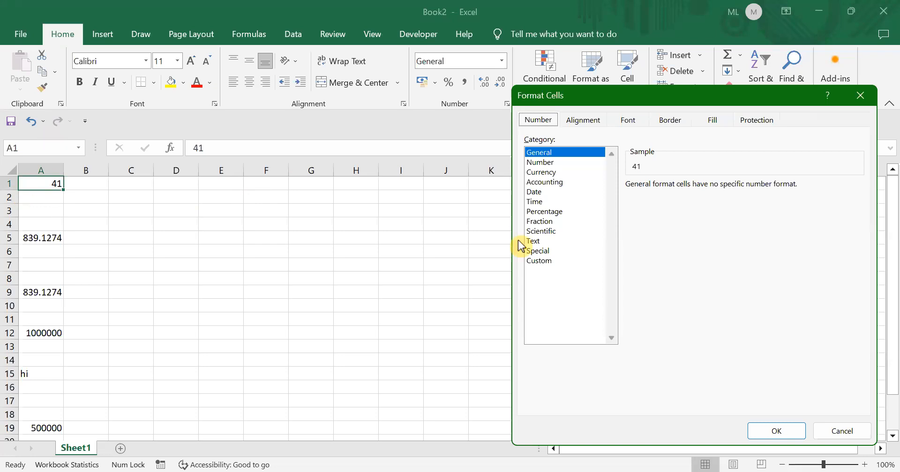
click(544, 266)
click(670, 197)
key(BackSpace)
key(BackSpace)
key(BackSpace)
key(BackSpace)
key(BackSpace)
key(BackSpace)
key(BackSpace)
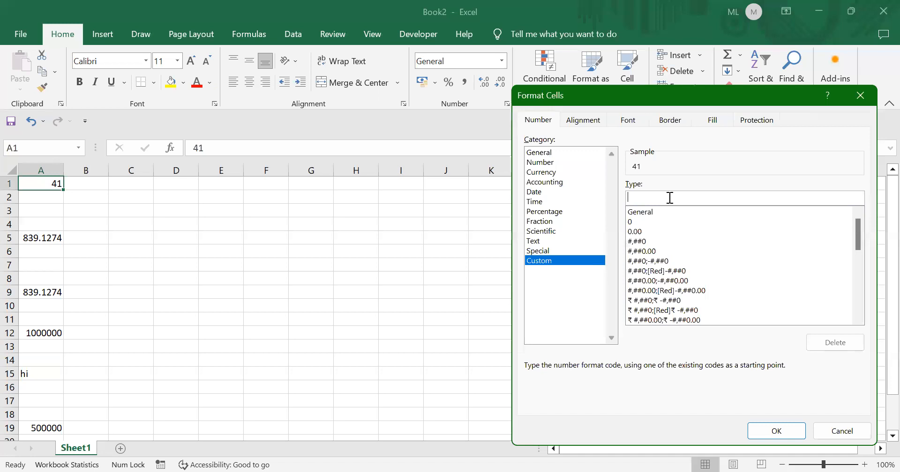
text(0000041)
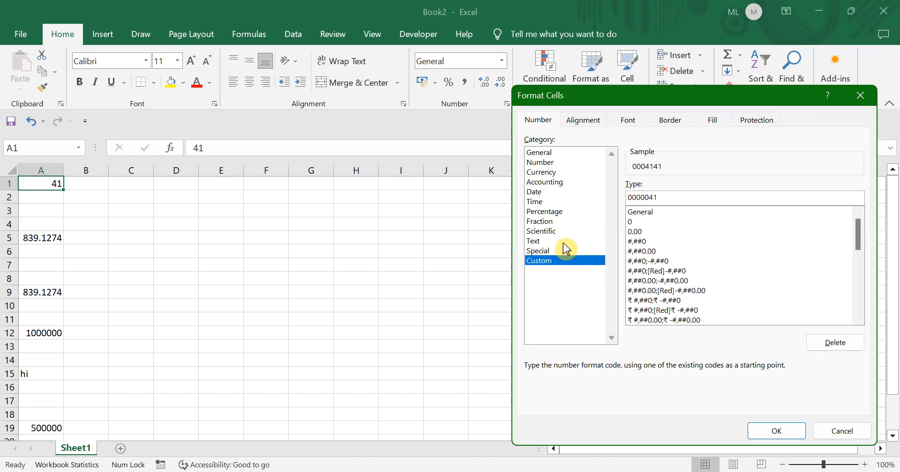
click(771, 430)
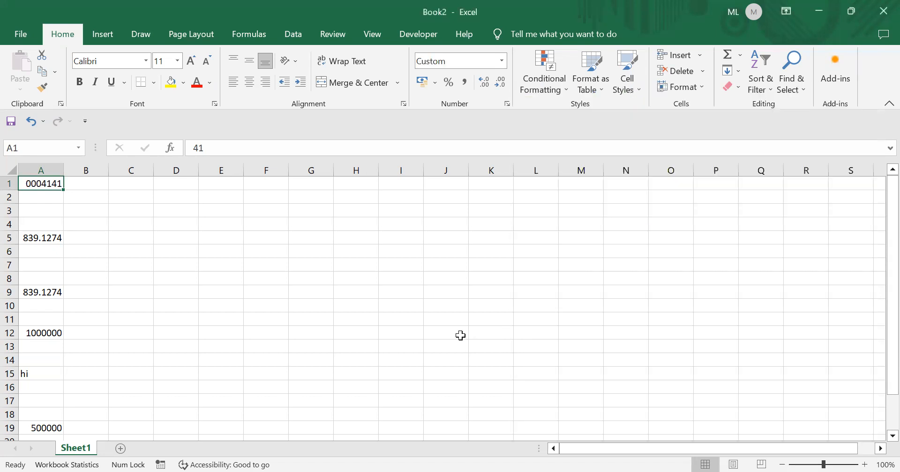
Step: Reopen the custom number format settings of cell A1 and select the whole format code for replacement
click(43, 190)
key(ctrl+1)
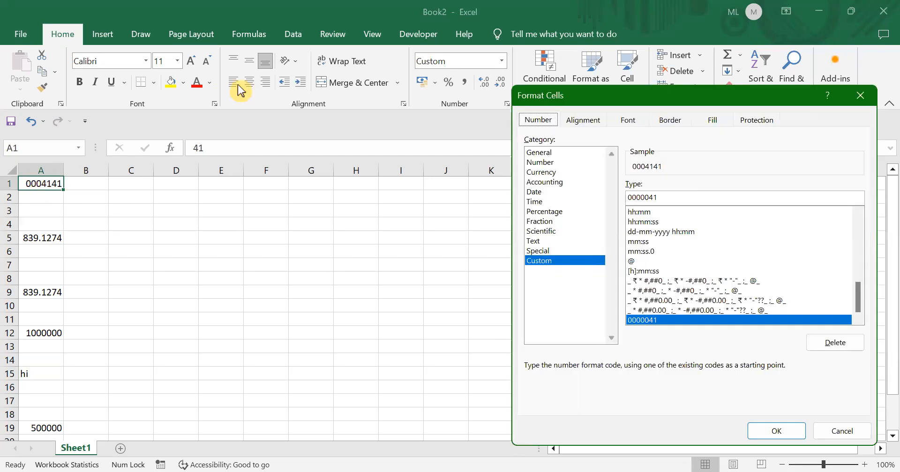
click(661, 197)
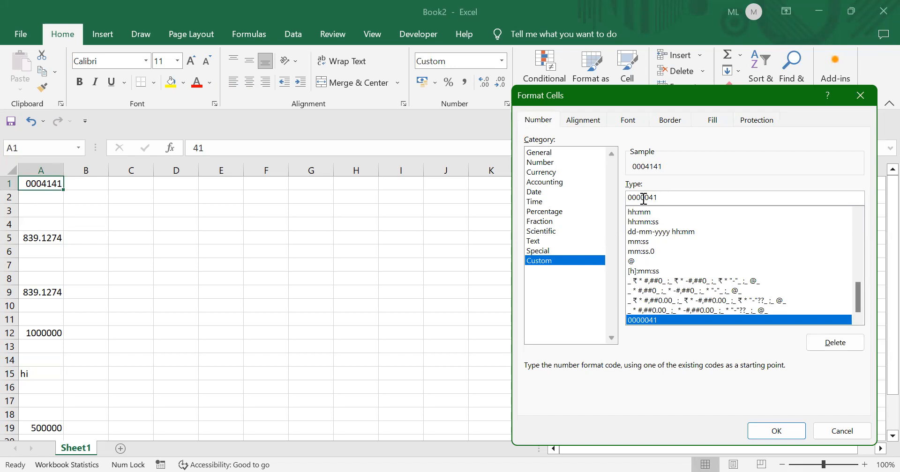
key(BackSpace)
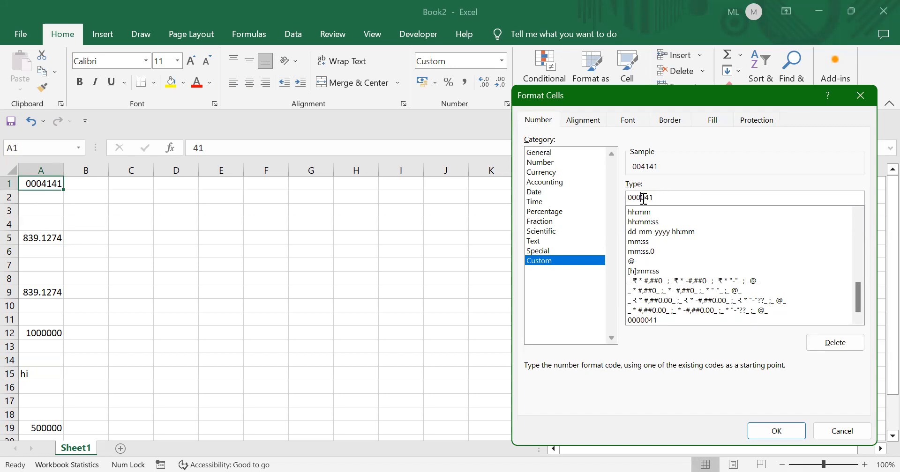
key(BackSpace)
key(BackSpace)
text(.00)
drag(662, 196, 612, 200)
Step: Try short custom format codes for cell A1, such as 00 and 0.oo, and clear the code again
text(o)
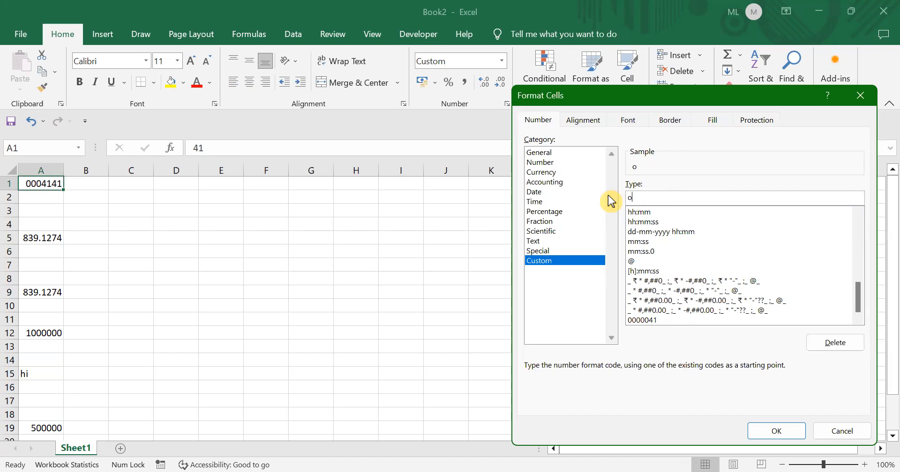
text(00)
key(BackSpace)
key(BackSpace)
key(BackSpace)
text(0)
key(BackSpace)
text(00)
key(BackSpace)
key(BackSpace)
text(0.oo)
key(BackSpace)
key(BackSpace)
key(BackSpace)
key(BackSpace)
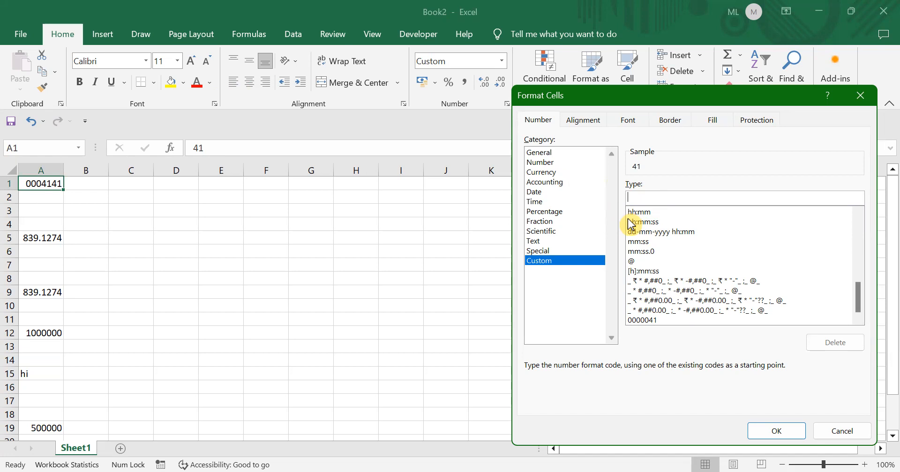
text(4)
key(BackSpace)
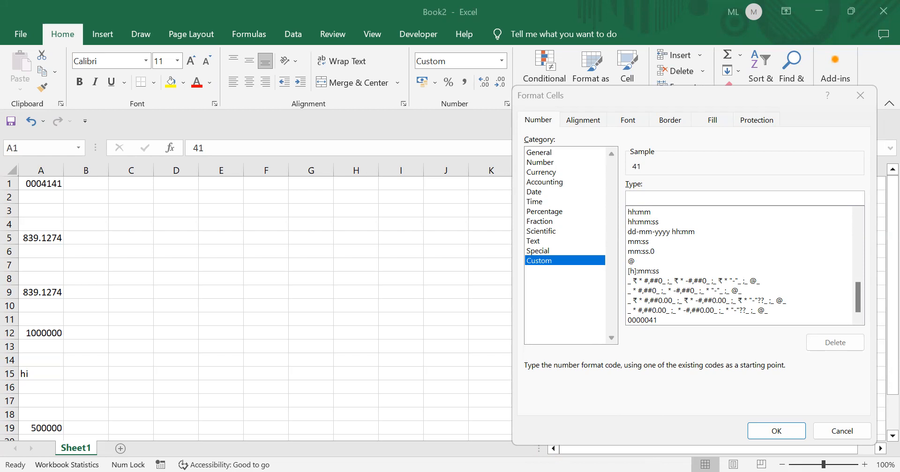
Step: Set the custom format code of cell A1 to 000000, apply it and reselect the cell
text(00000)
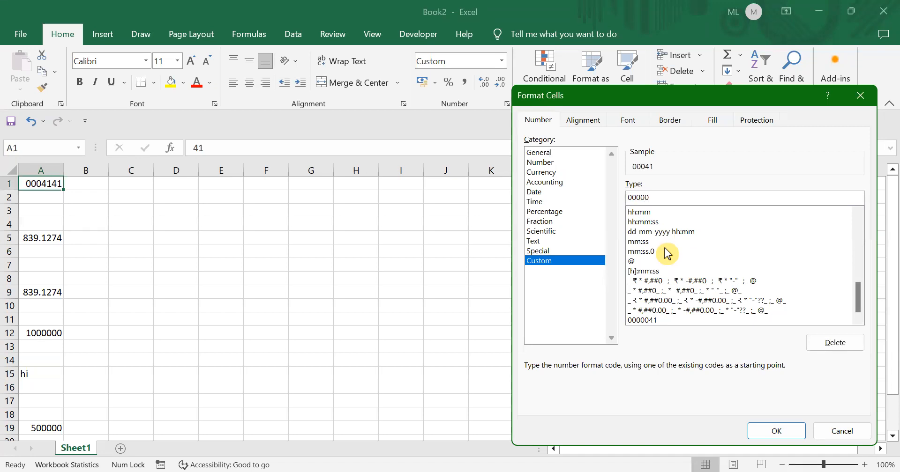
text(0)
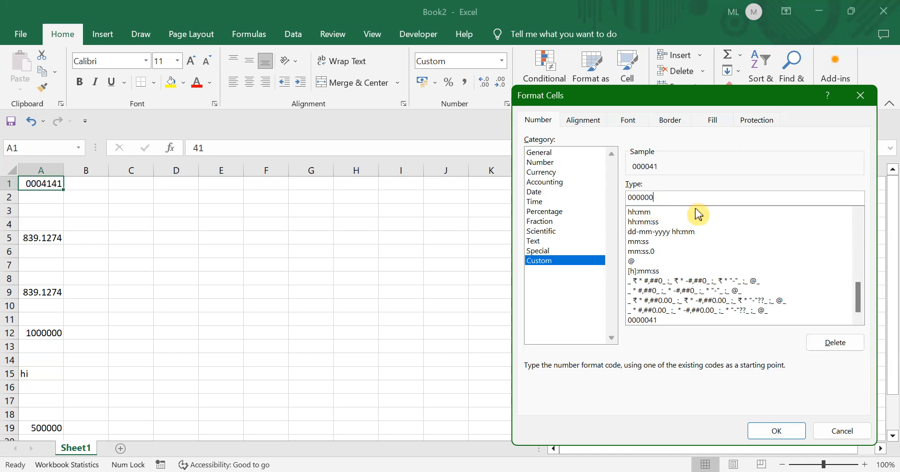
click(782, 434)
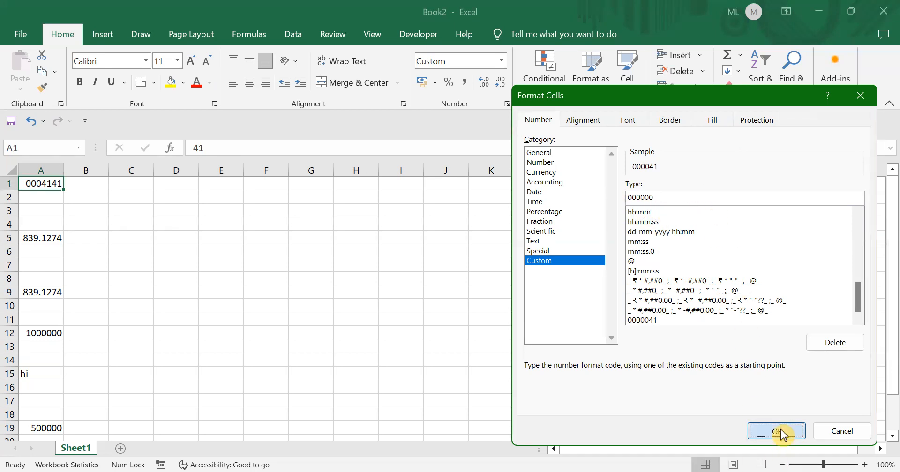
click(168, 208)
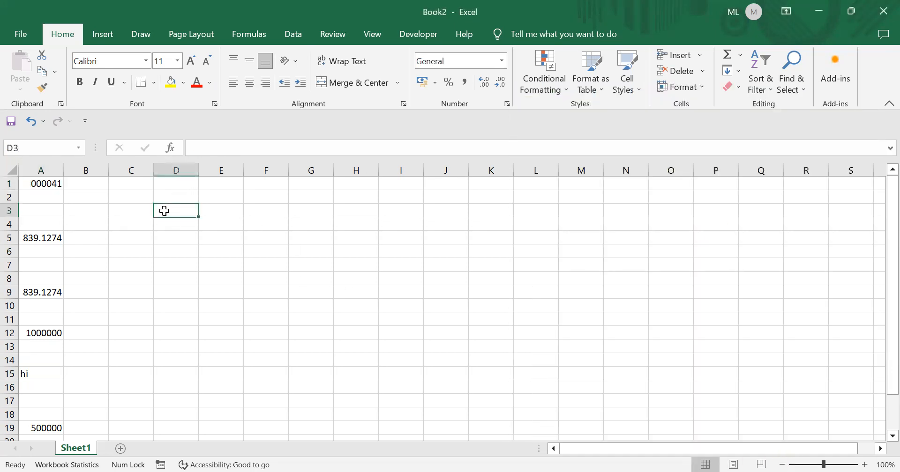
click(56, 185)
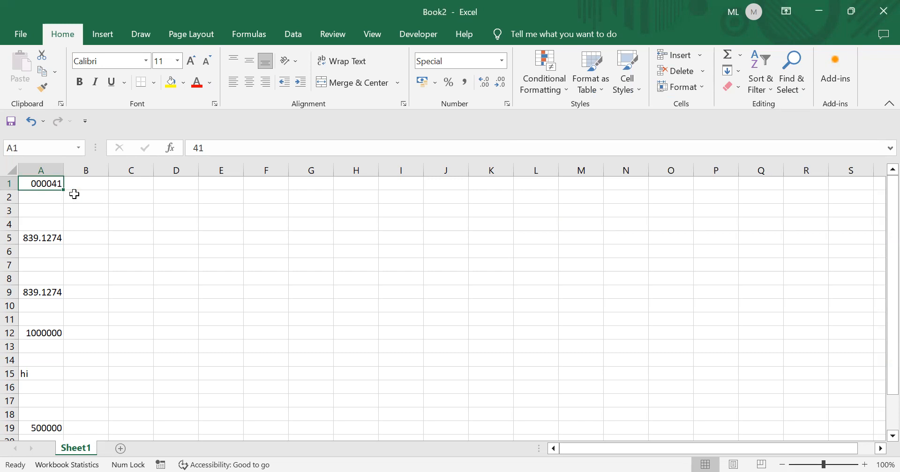
Step: Apply the custom number format 0.00 to cell A5 in place of General
click(39, 240)
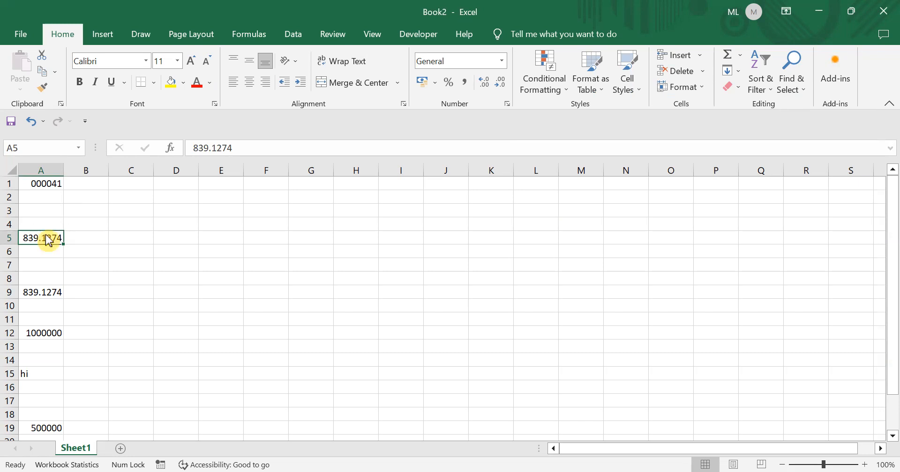
key(ctrl+1)
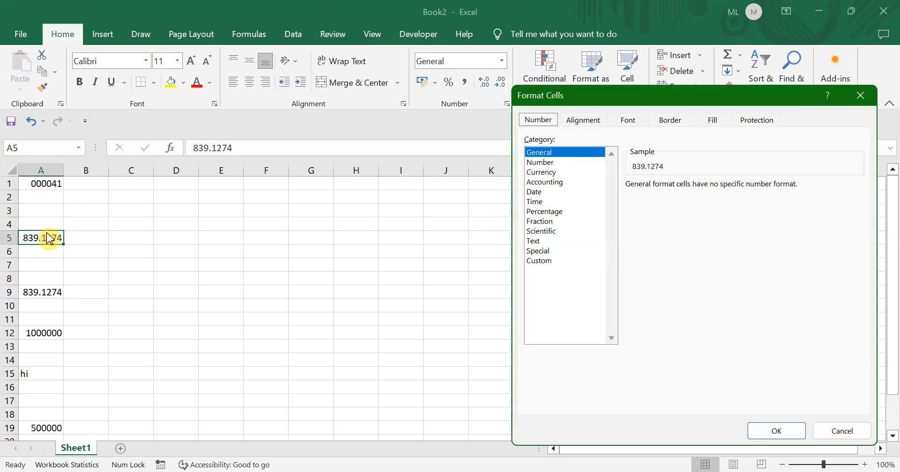
click(534, 262)
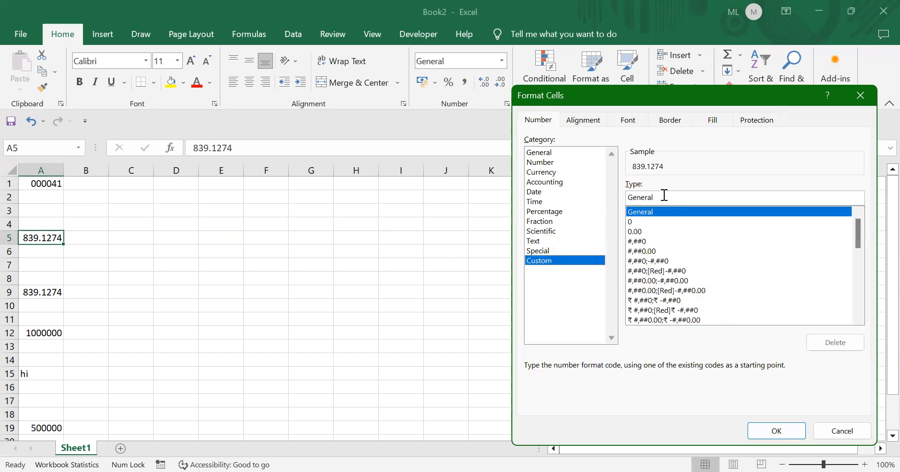
key(BackSpace)
key(BackSpace)
key(BackSpace)
key(BackSpace)
key(BackSpace)
key(BackSpace)
key(BackSpace)
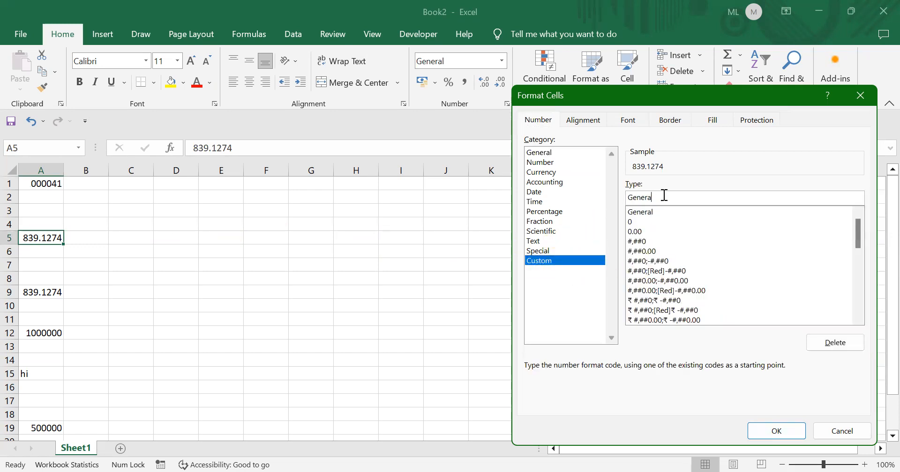
text(0.00)
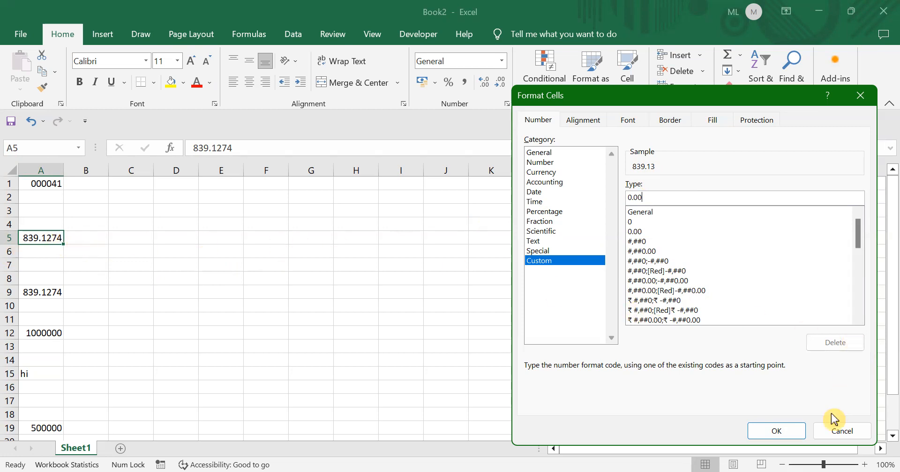
click(779, 433)
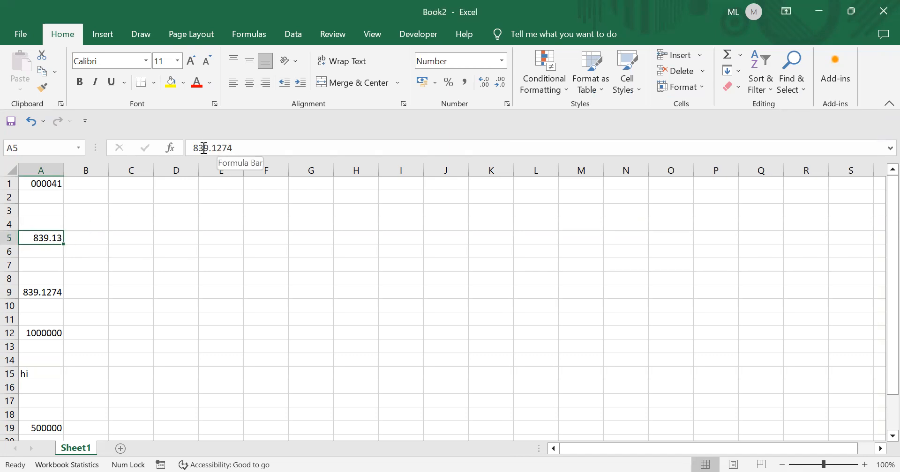
Step: Apply the custom number format 0.00 "ft" to cell A9 so it shows two decimals and a feet unit
scroll(147, 297, down, 1)
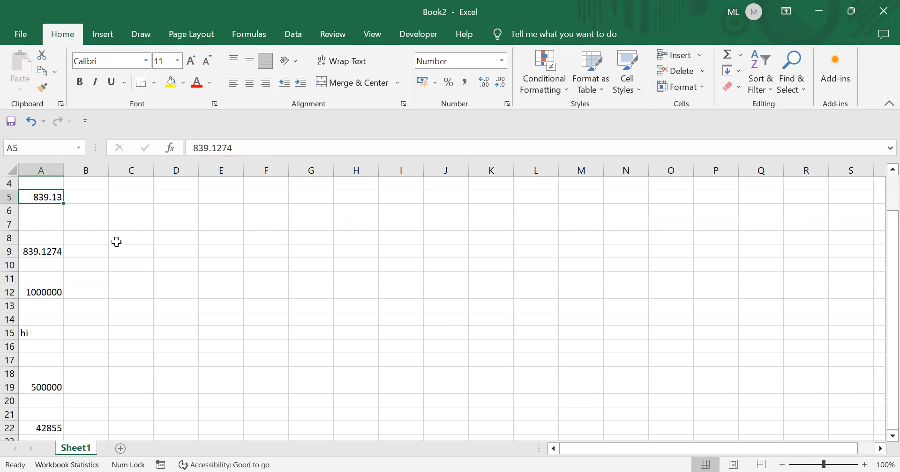
click(46, 252)
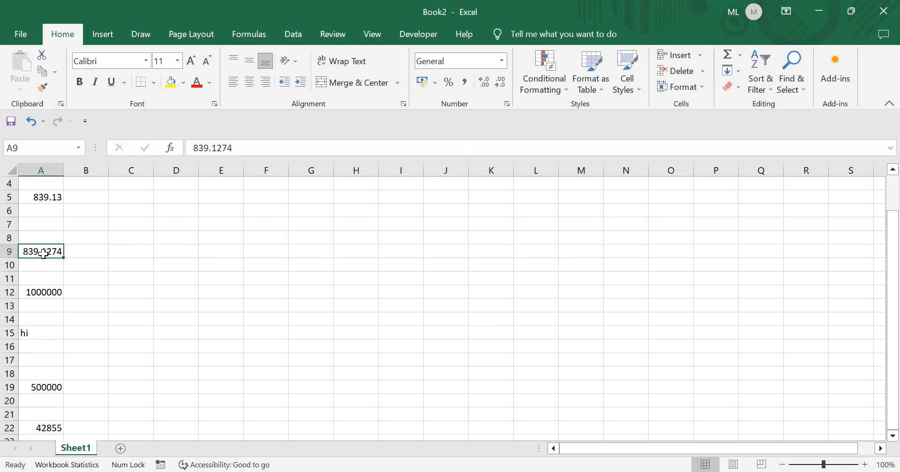
key(ctrl+1)
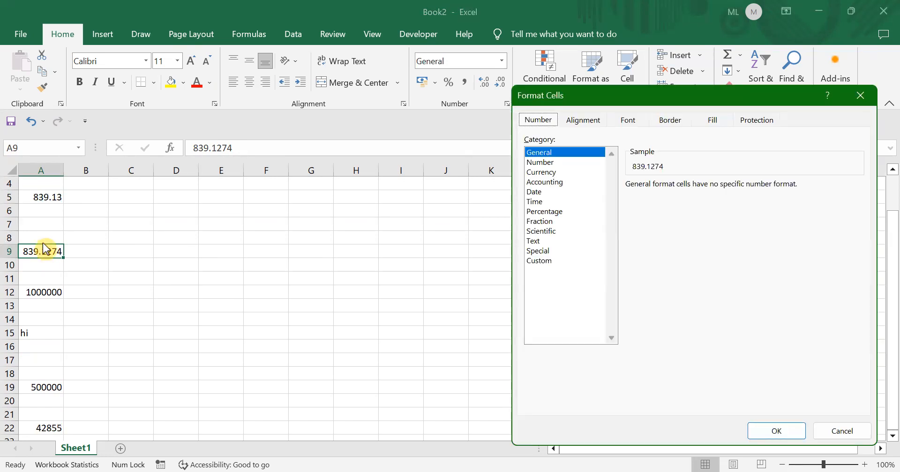
click(540, 261)
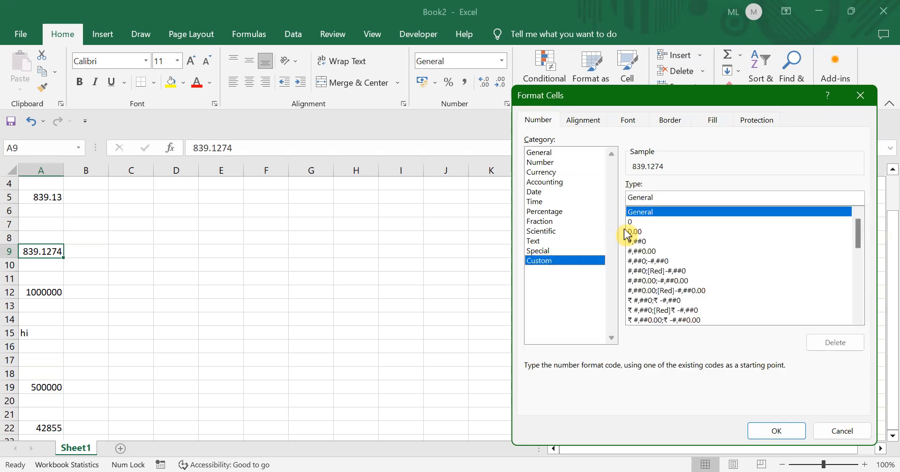
drag(671, 197, 526, 194)
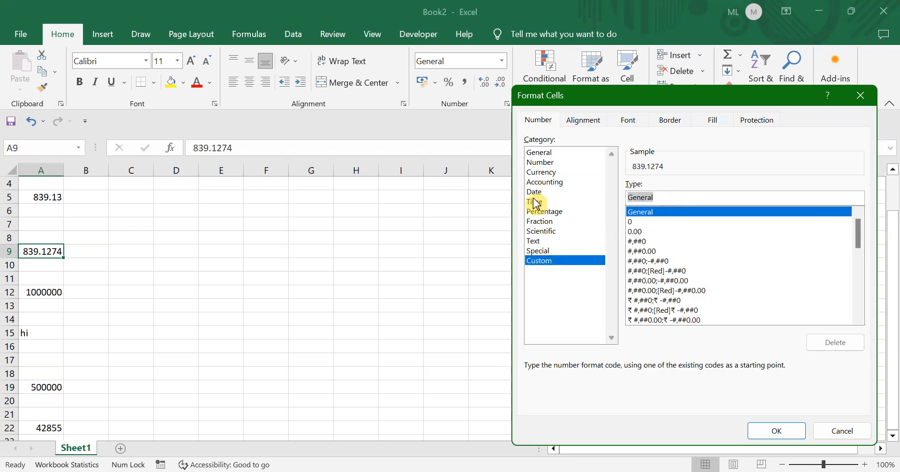
key(BackSpace)
text(0.00)
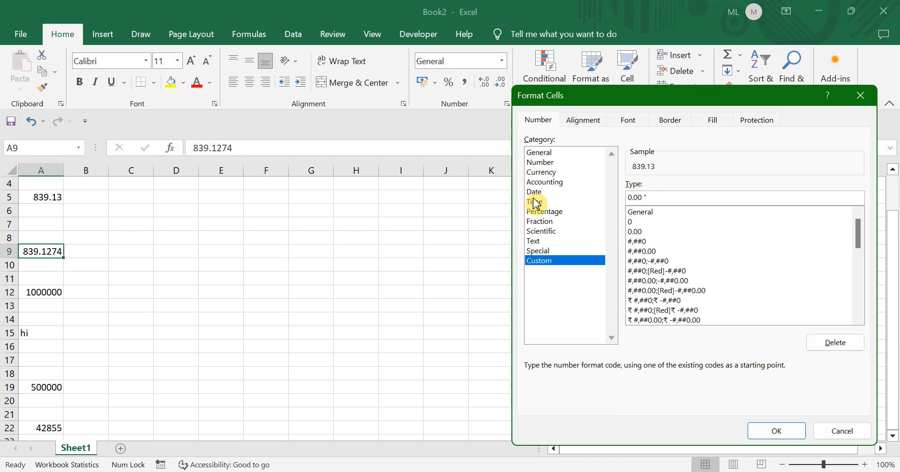
text("ft")
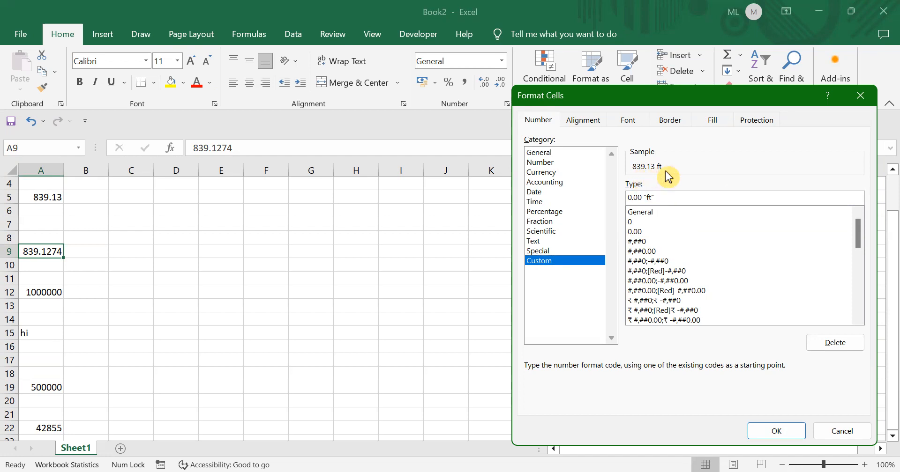
click(774, 432)
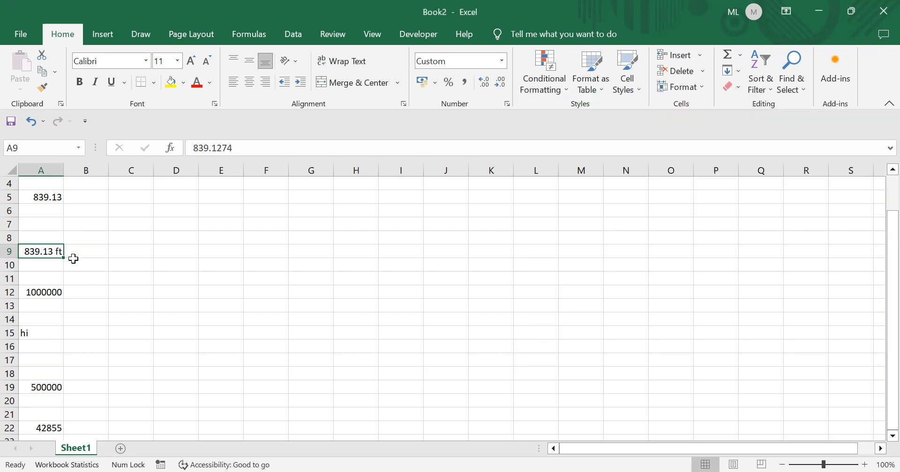
Step: Open the custom number format settings for cell A12 and clear the General code
scroll(86, 296, down, 1)
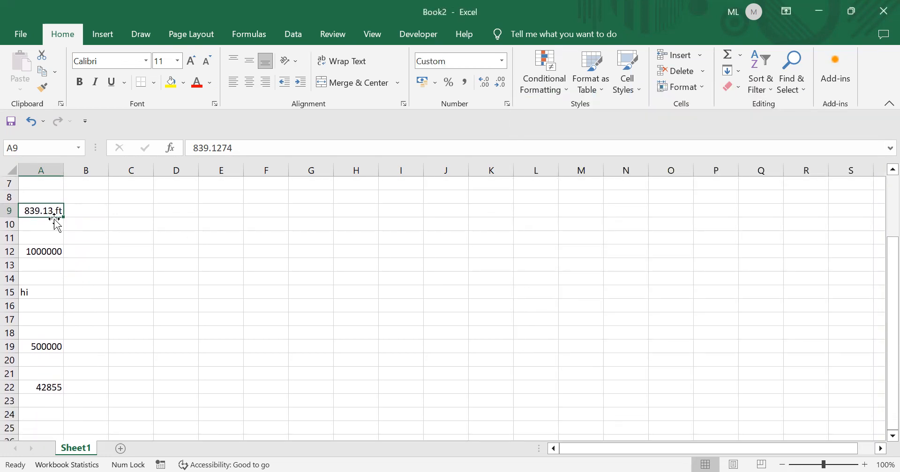
click(49, 252)
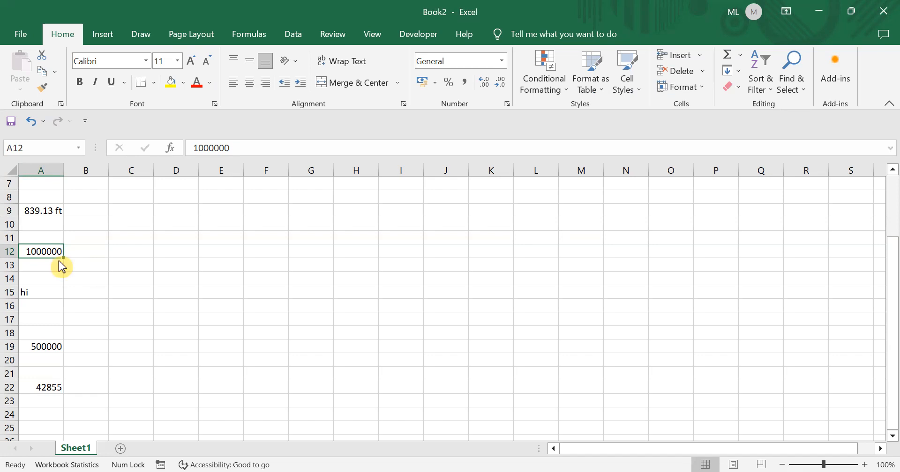
key(ctrl+1)
click(538, 260)
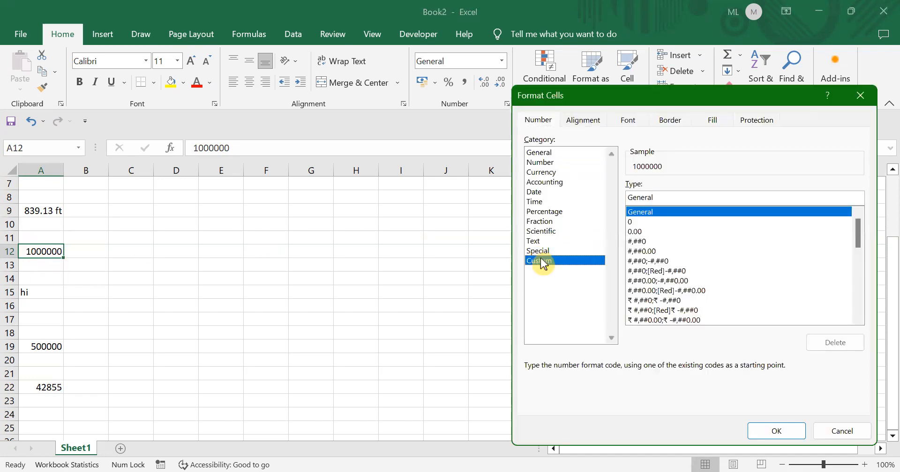
drag(659, 201, 628, 201)
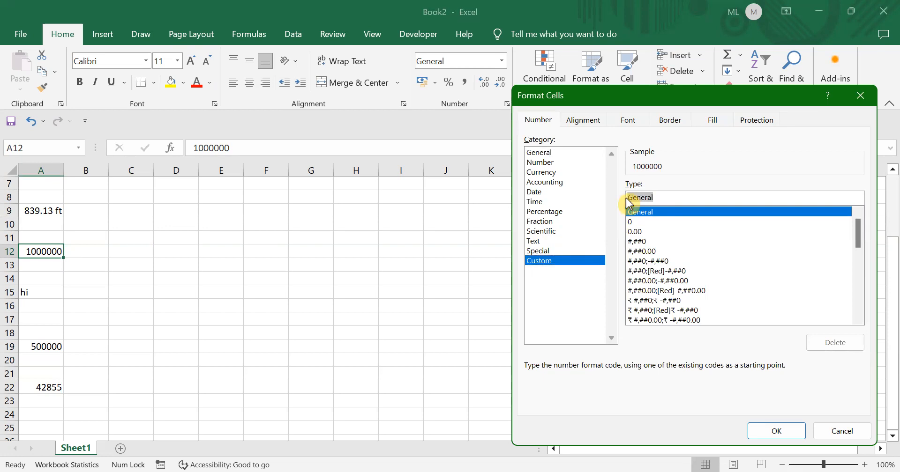
key(BackSpace)
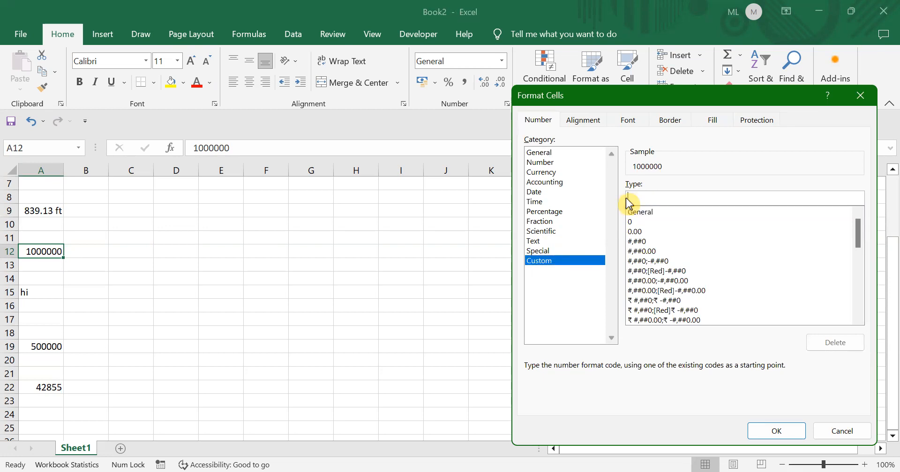
Step: Try custom format codes for cell A12, such as 1.0 and 1 "M", and clear the code again
text(0.)
text(1)
key(BackSpace)
key(BackSpace)
key(BackSpace)
text(1.0)
key(BackSpace)
key(BackSpace)
text("M")
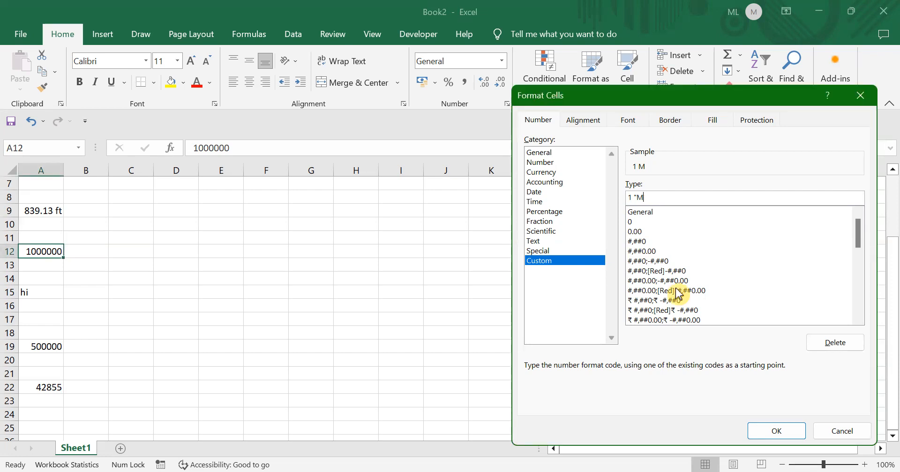
key(BackSpace)
key(BackSpace)
key(BackSpace)
key(BackSpace)
Step: Apply the custom format code 0.0,,"M" to cell A12 to express the value in millions
text(0.0,,)
text("M")
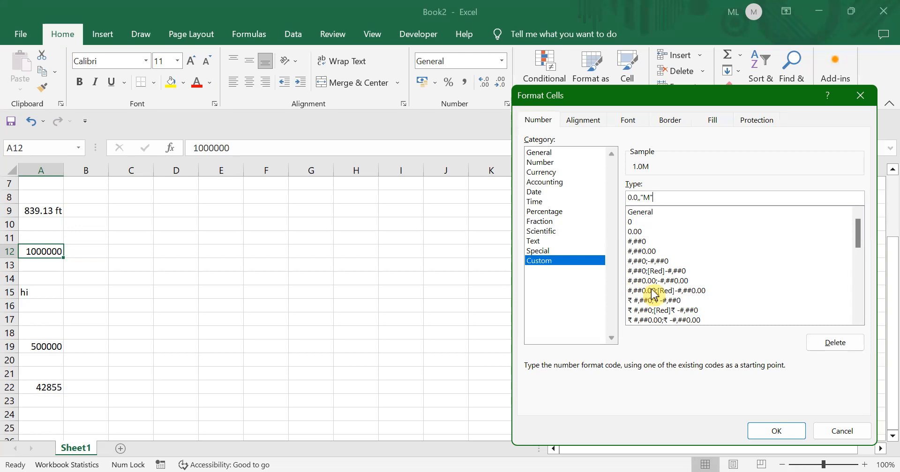
click(782, 432)
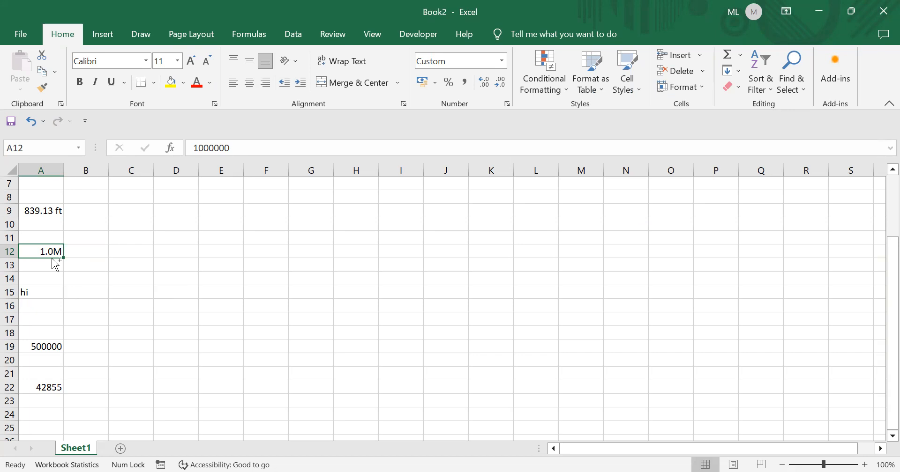
Step: Add a space before the M in cell A12's custom format code so it reads 0.0,," M"
key(ctrl+1)
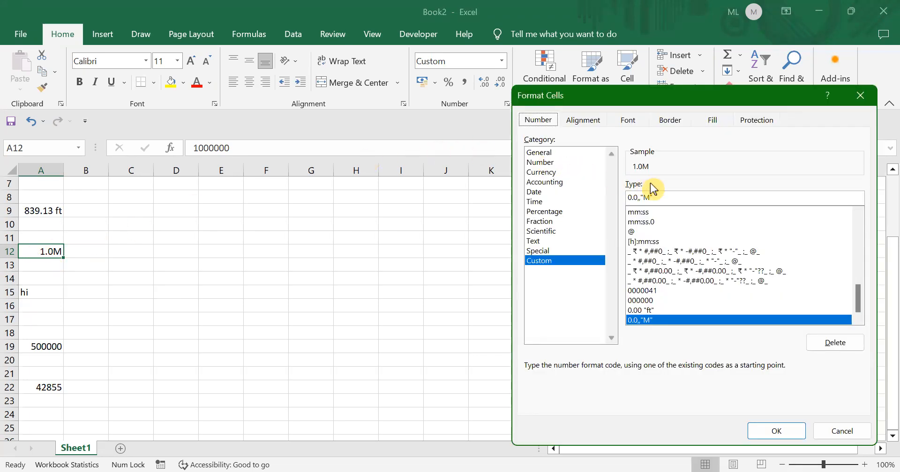
click(645, 198)
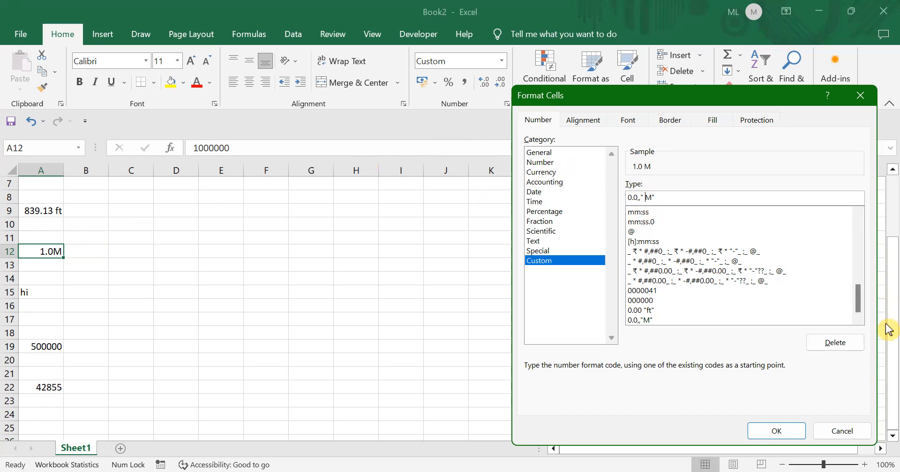
click(774, 430)
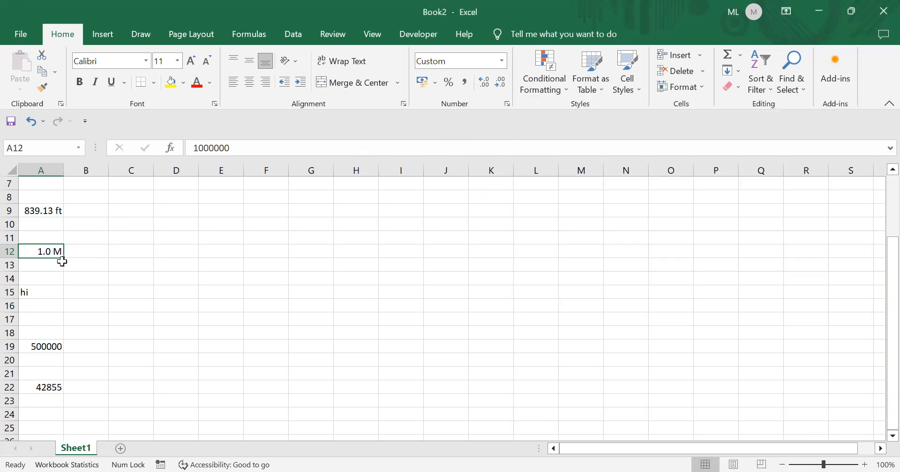
Step: Apply the custom number format @*i to cell A15 so the letter i repeats across the cell's width
click(39, 293)
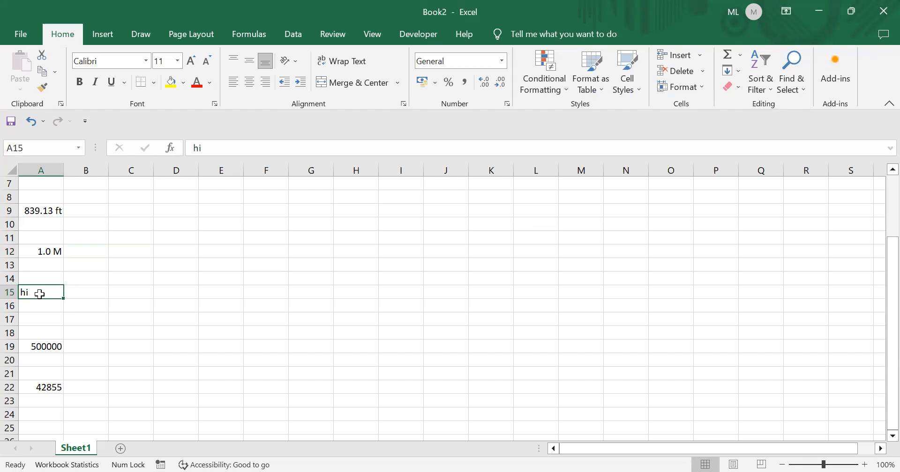
key(ctrl+1)
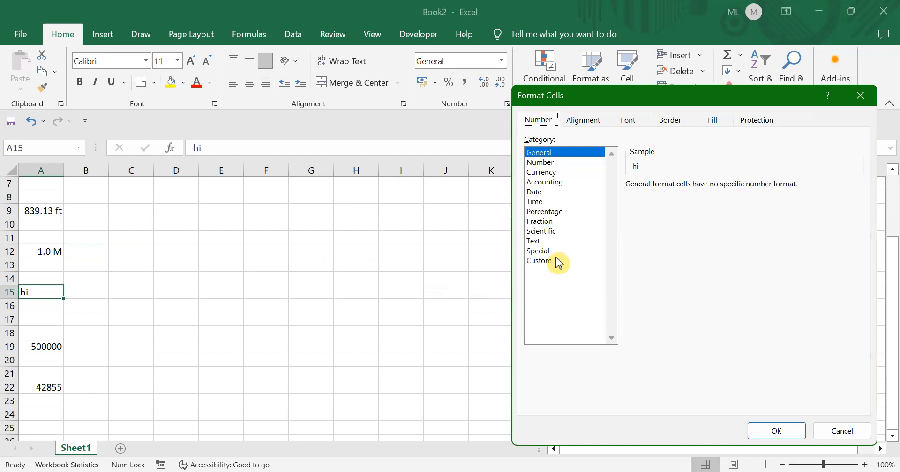
click(539, 251)
click(539, 261)
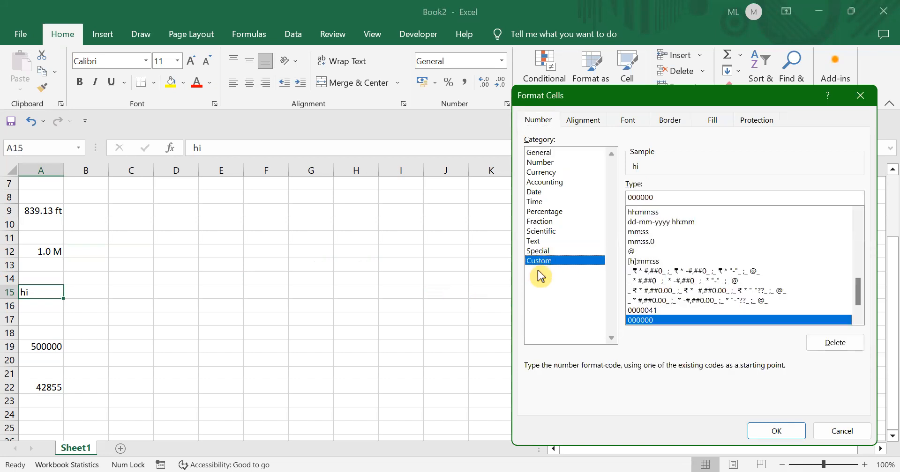
click(676, 197)
key(BackSpace)
key(BackSpace)
key(BackSpace)
key(BackSpace)
key(BackSpace)
key(BackSpace)
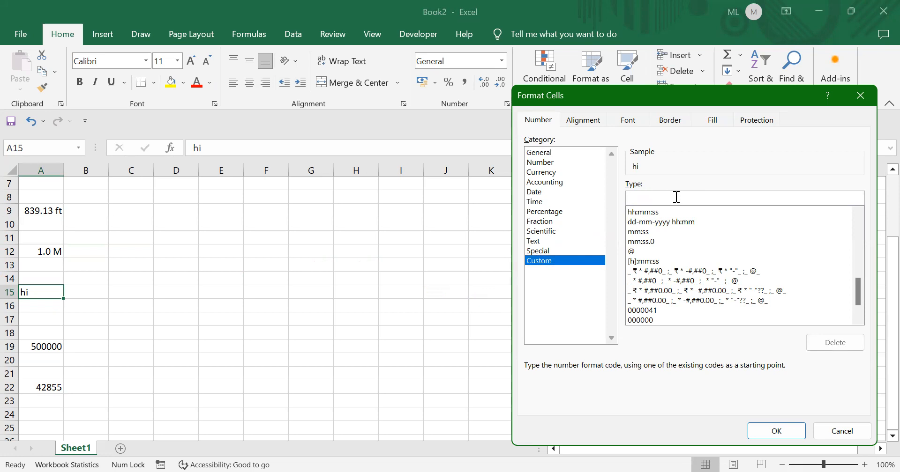
text(@)
text(*)
text(-)
text(i)
click(776, 432)
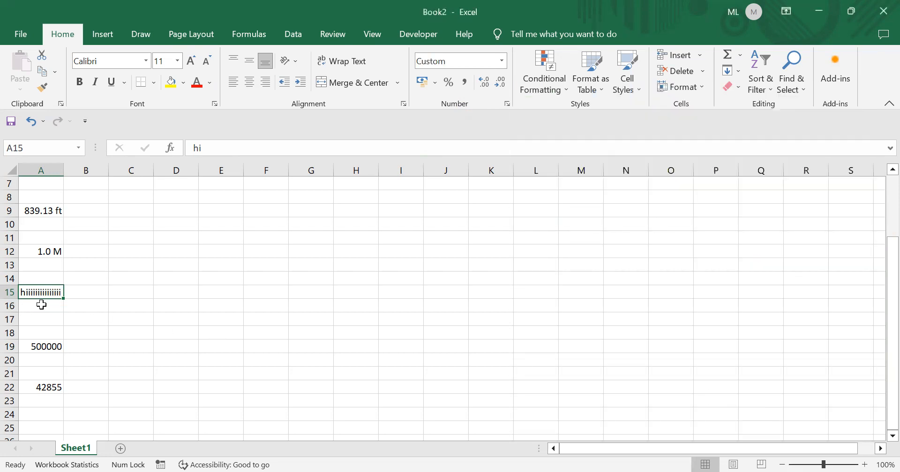
Step: Enter the plain text hi in cell G15 and hiiiiiiiiiiiii in cell G16
click(321, 290)
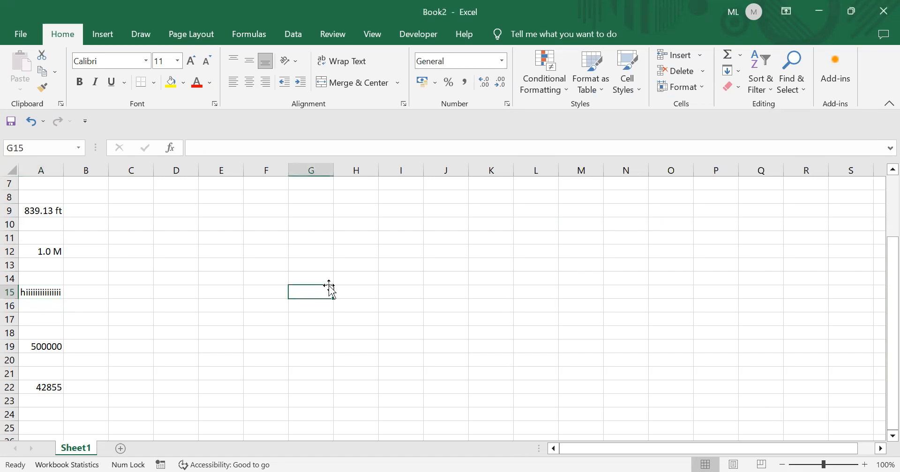
text(hi)
key(Return)
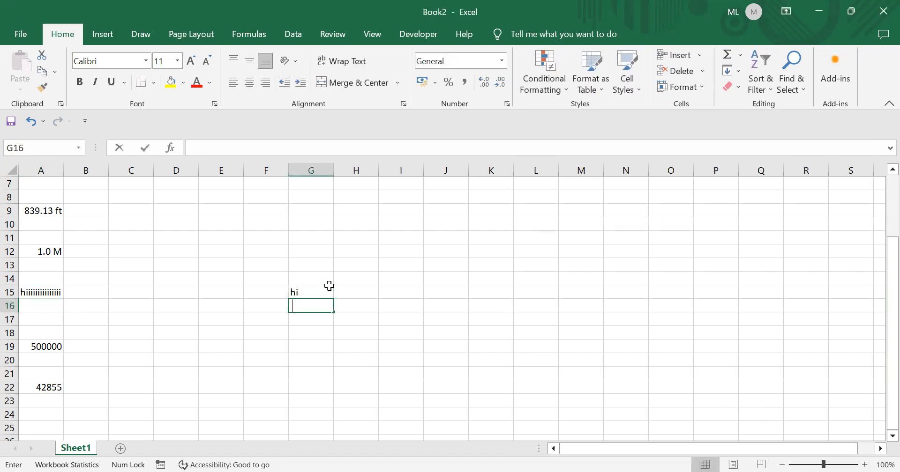
text(jiiiii)
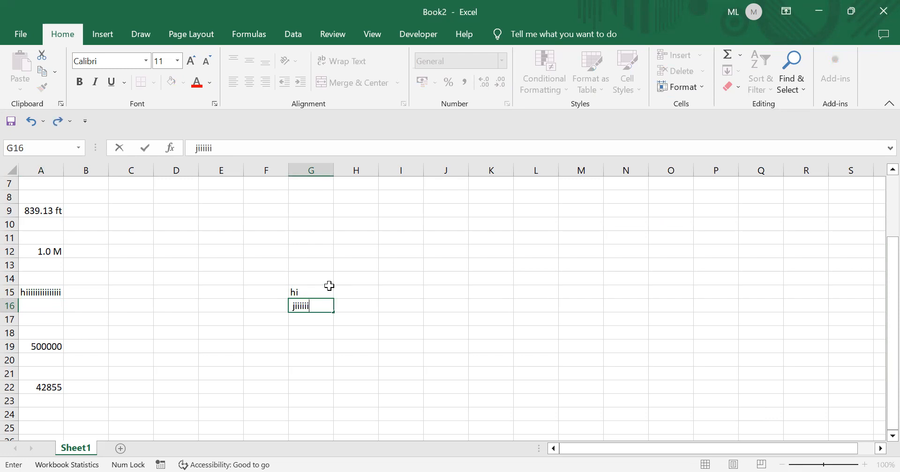
key(Escape)
text(hiiiiiiiiiiiii)
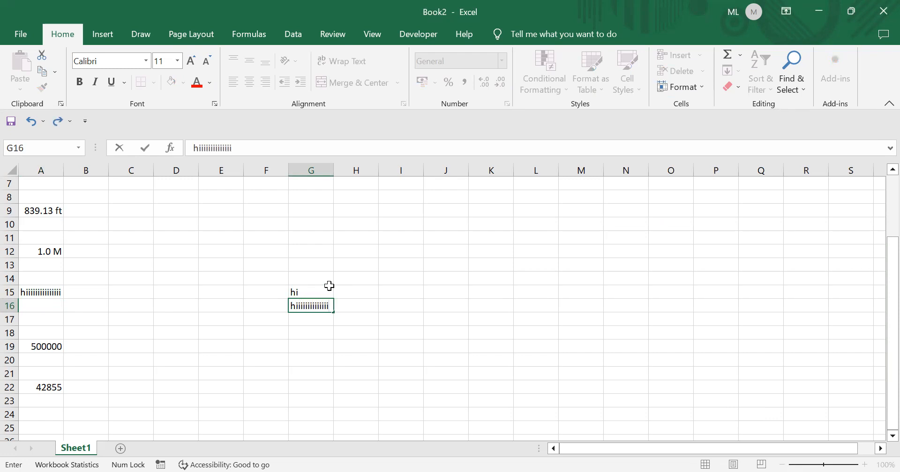
key(Return)
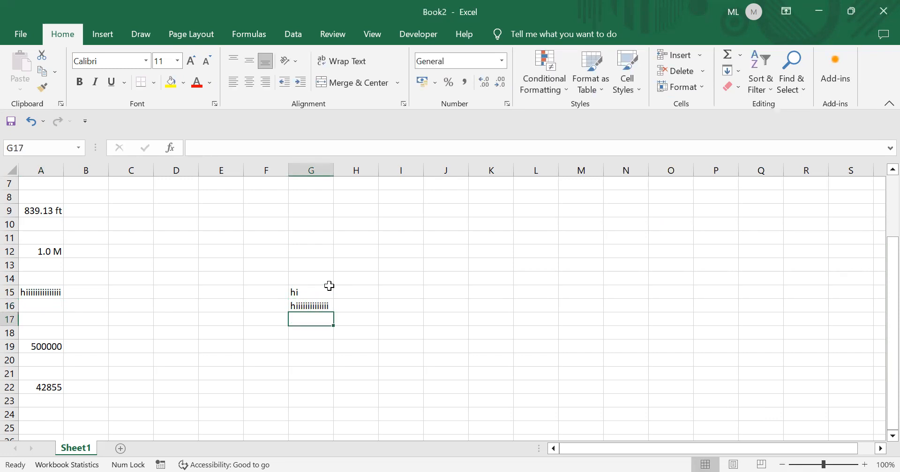
Step: Compare the stored contents of cell A15 with those of cell G16
click(50, 291)
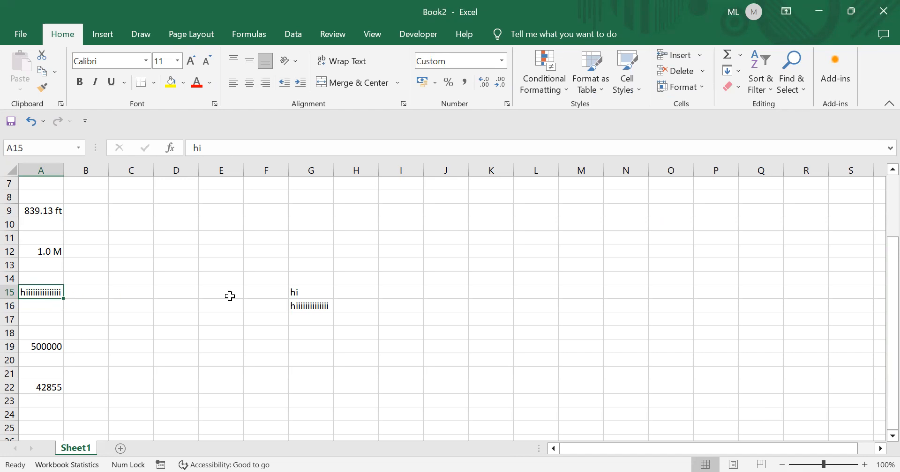
click(309, 308)
scroll(177, 318, down, 2)
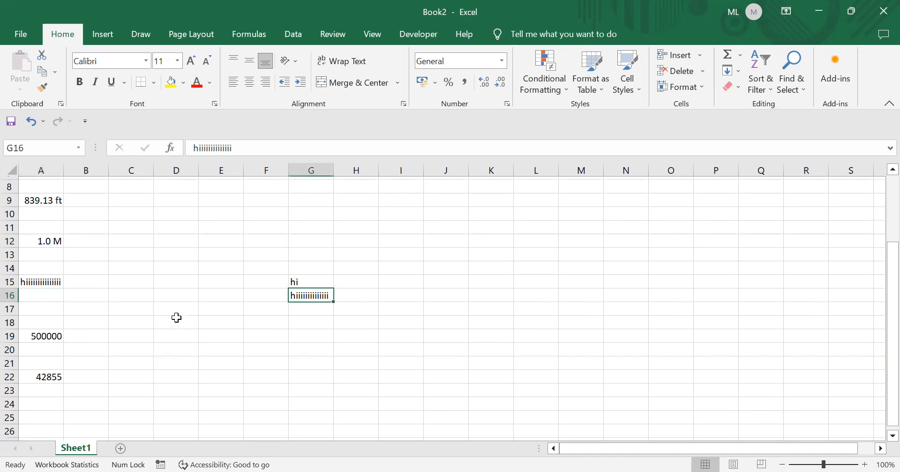
Step: Choose the listed custom format ₹ #,##0.00;[Red]₹ -#,##0.00 as the starting code for cell A19
click(45, 275)
click(42, 263)
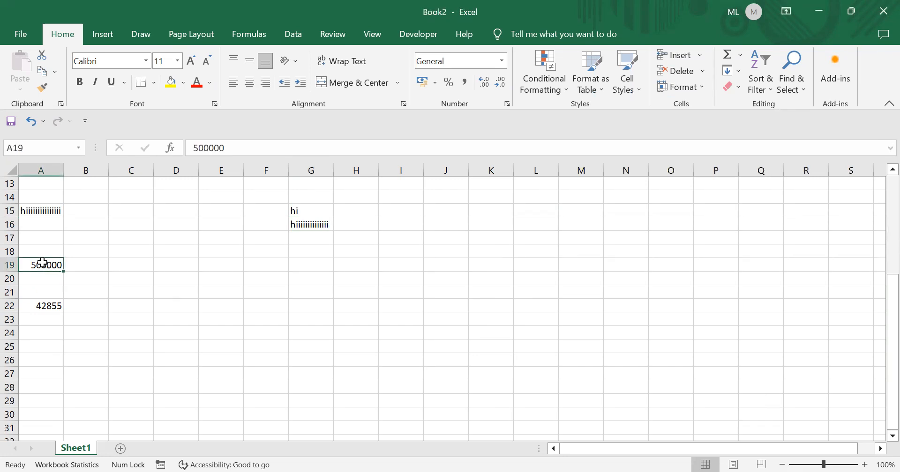
key(ctrl+1)
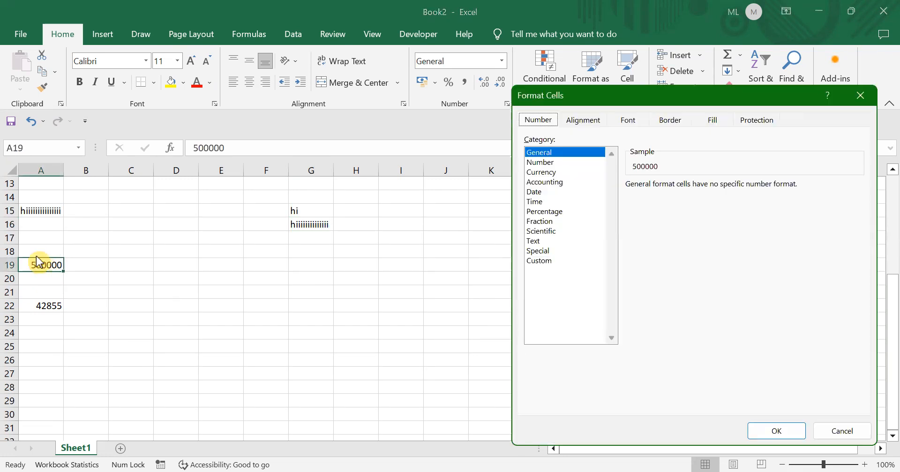
click(539, 260)
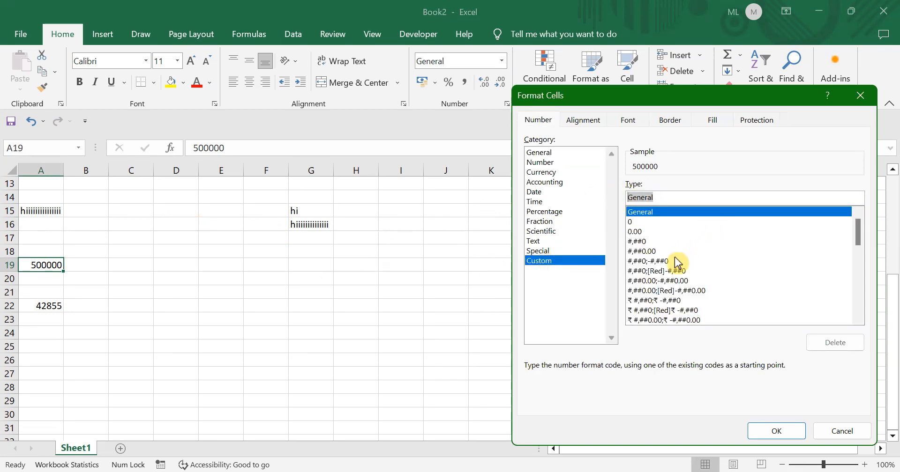
click(667, 290)
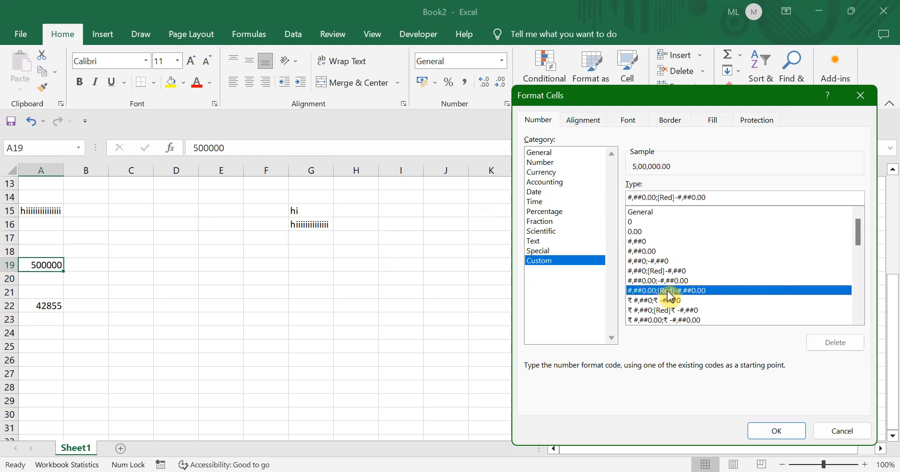
double_click(676, 197)
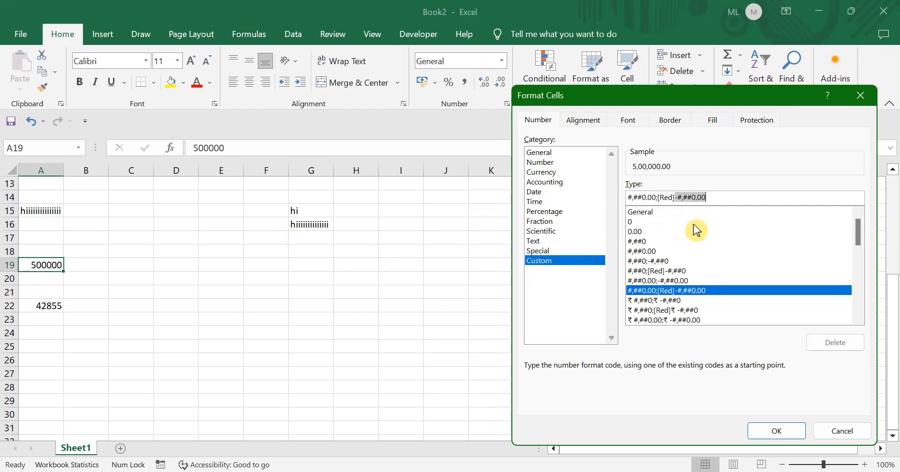
click(722, 197)
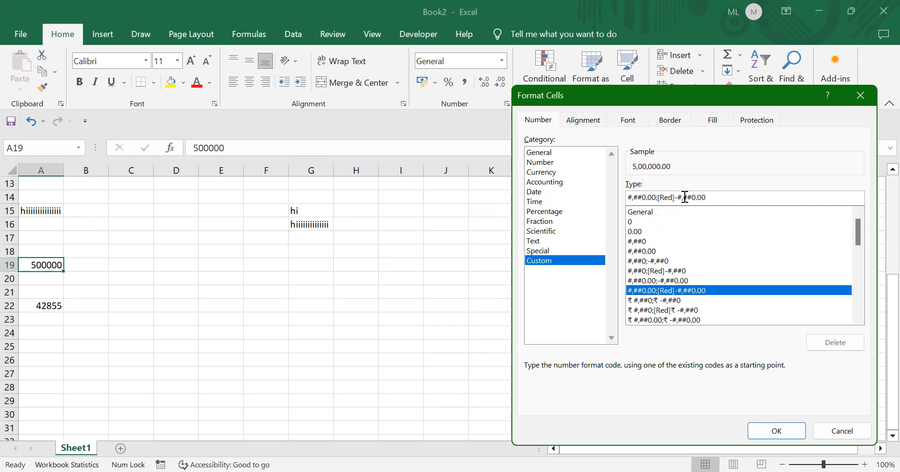
scroll(687, 248, down, 2)
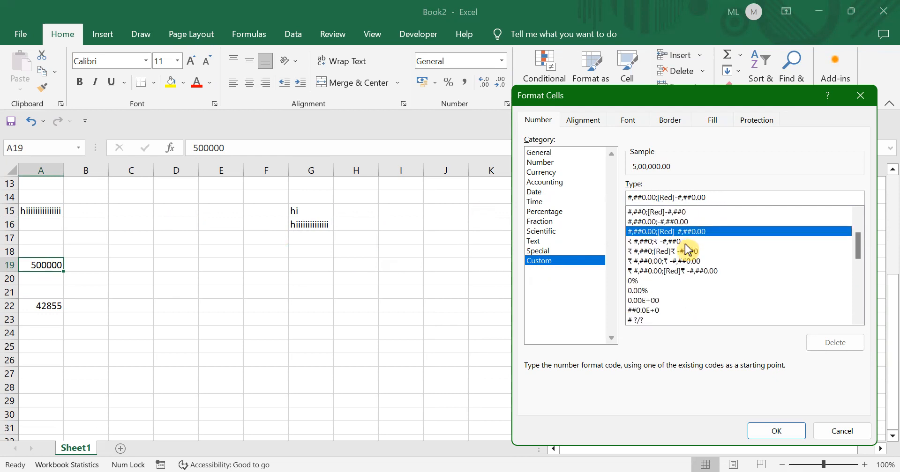
click(680, 272)
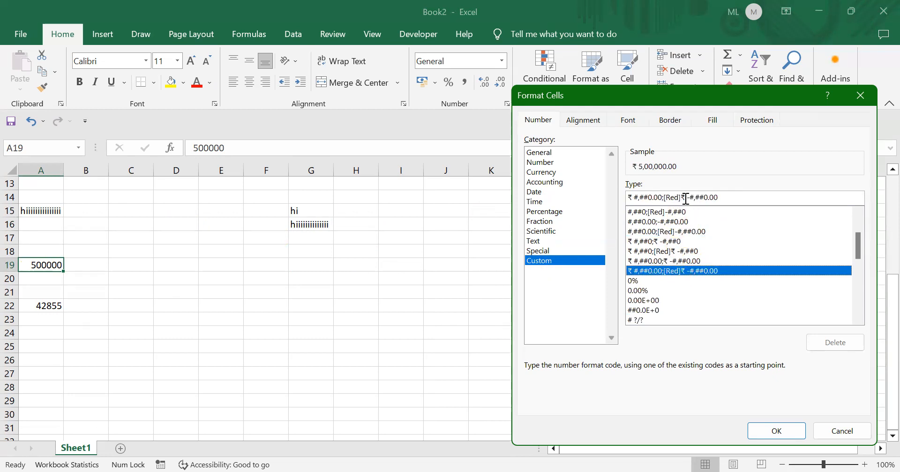
Step: Move the [Red]₹ part from the negative section to the start of cell A19's custom format code
drag(685, 198, 663, 200)
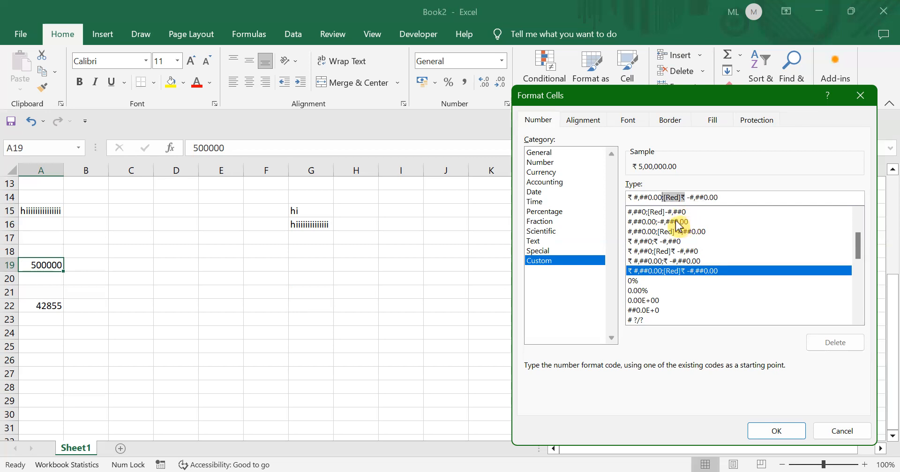
click(688, 197)
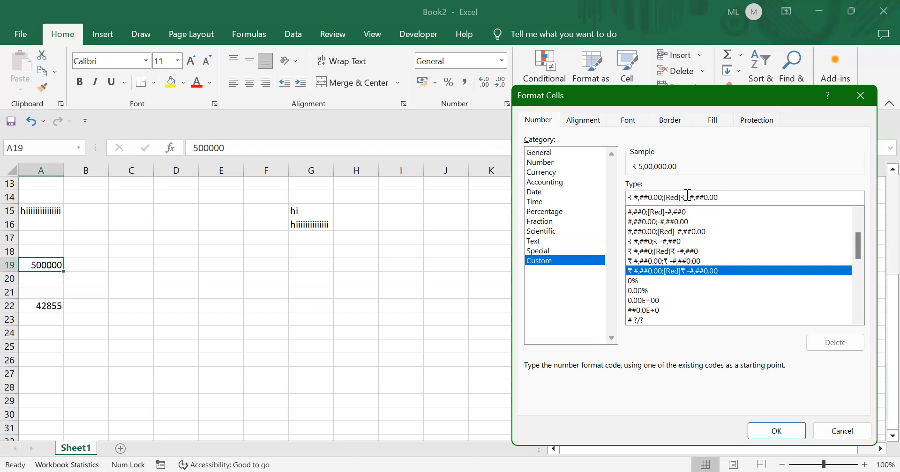
drag(687, 197, 667, 200)
key(ctrl+c)
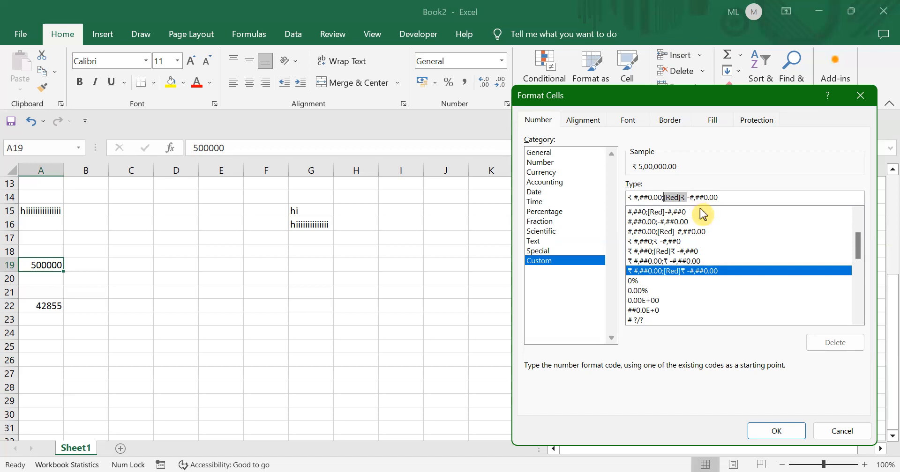
key(Delete)
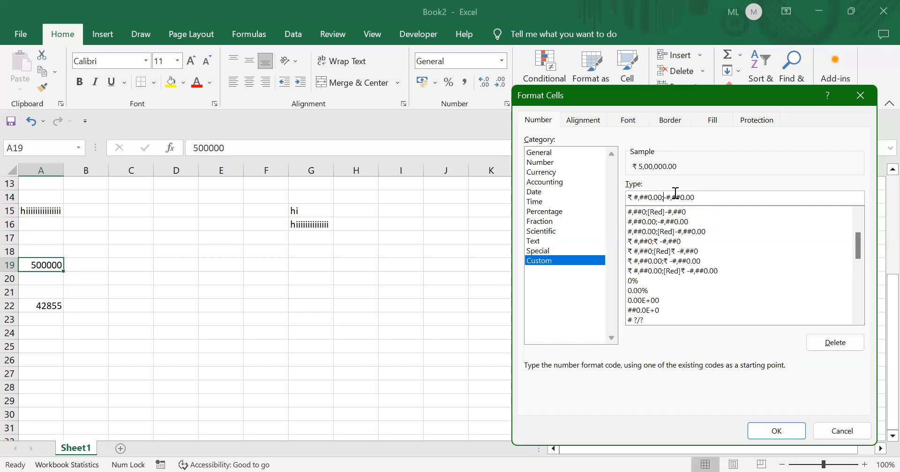
drag(633, 197, 611, 203)
key(ctrl+v)
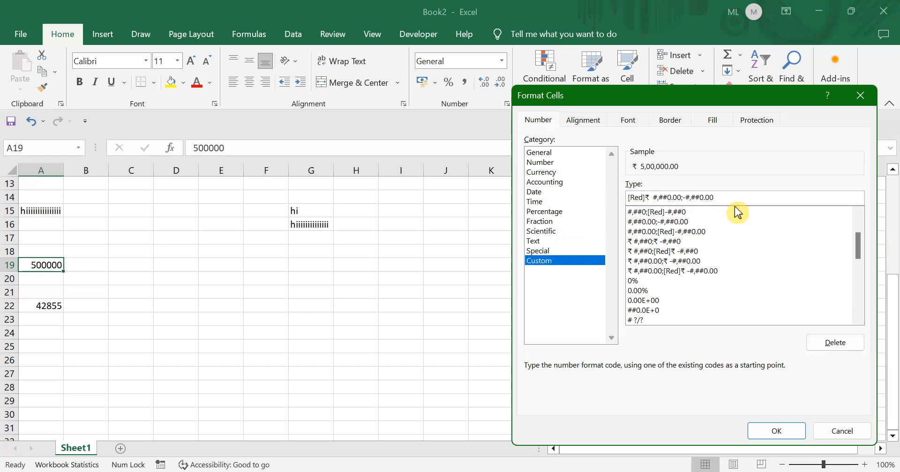
Step: Replace the ₹ symbol with $ and edit the code's positive section so it reads [Red]$ #,###,0;-#,##0.00
key(BackSpace)
key(BackSpace)
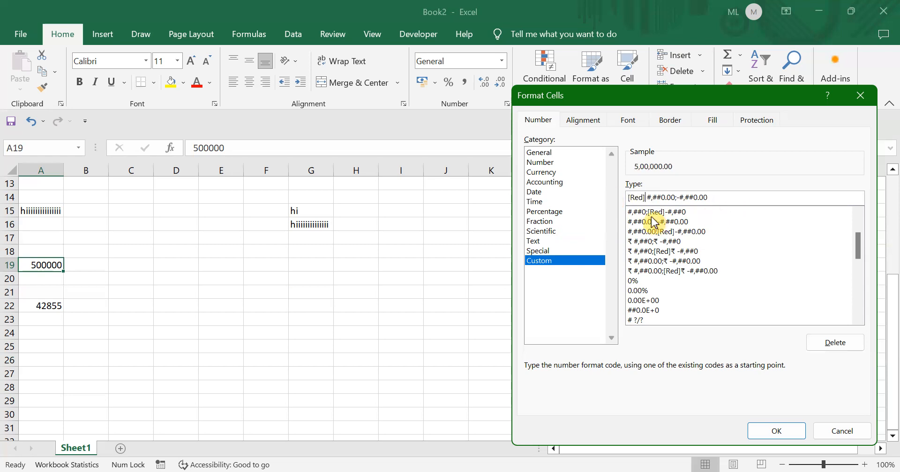
text($)
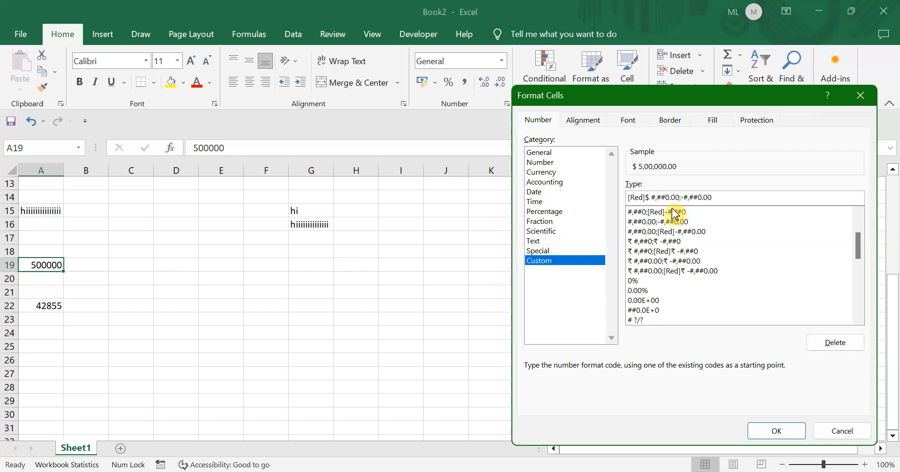
text(#,)
key(BackSpace)
key(BackSpace)
key(BackSpace)
key(BackSpace)
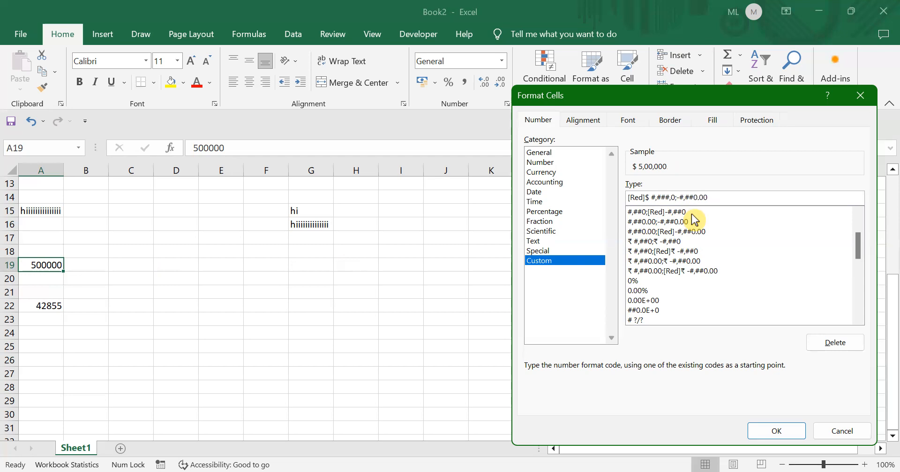
Step: Change the colour tag to Green and apply the format [Green]$ #,###,0;-#,##0.00 to cell A19
click(643, 198)
key(BackSpace)
key(BackSpace)
key(BackSpace)
text(Green)
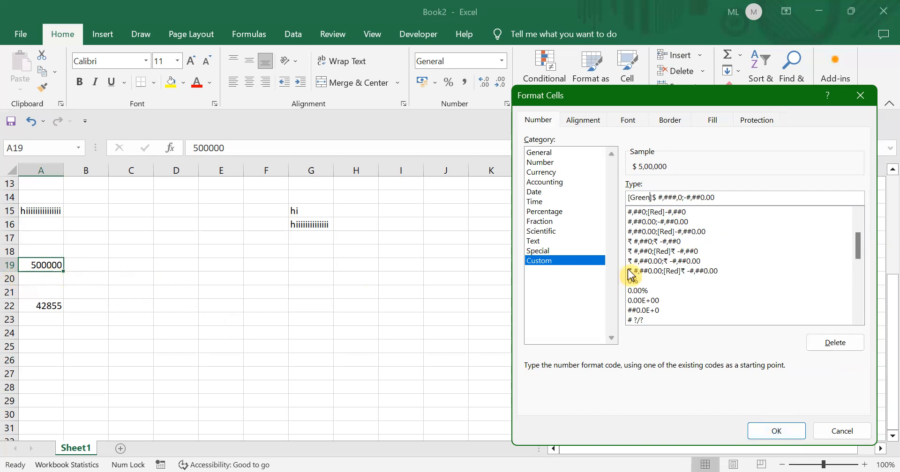
click(780, 437)
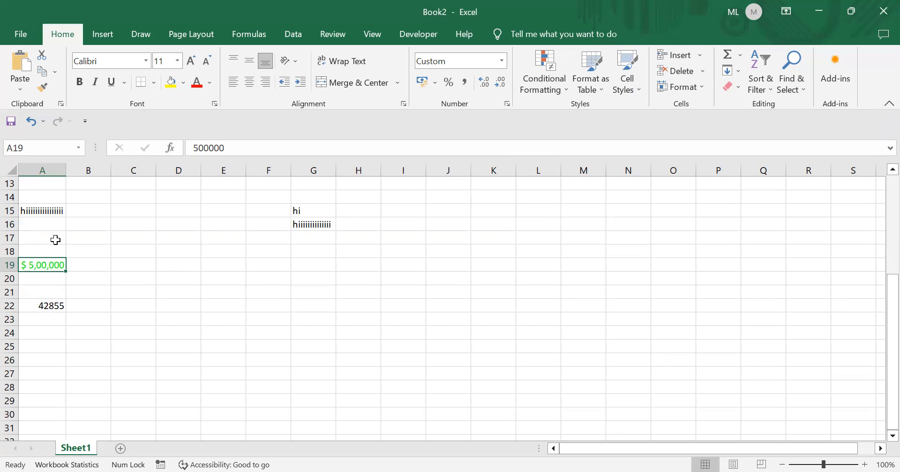
Step: Open the number format settings for cell A22 and choose the 14-Mar-12 date type
click(50, 305)
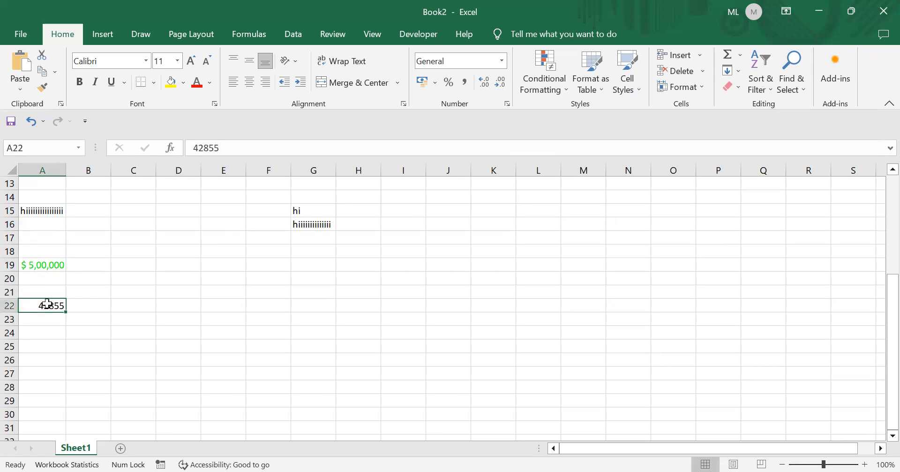
key(ctrl+1)
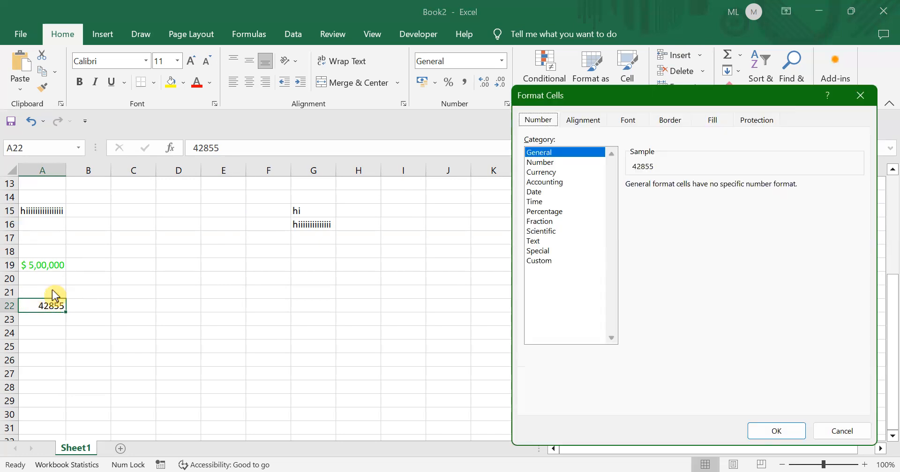
click(534, 192)
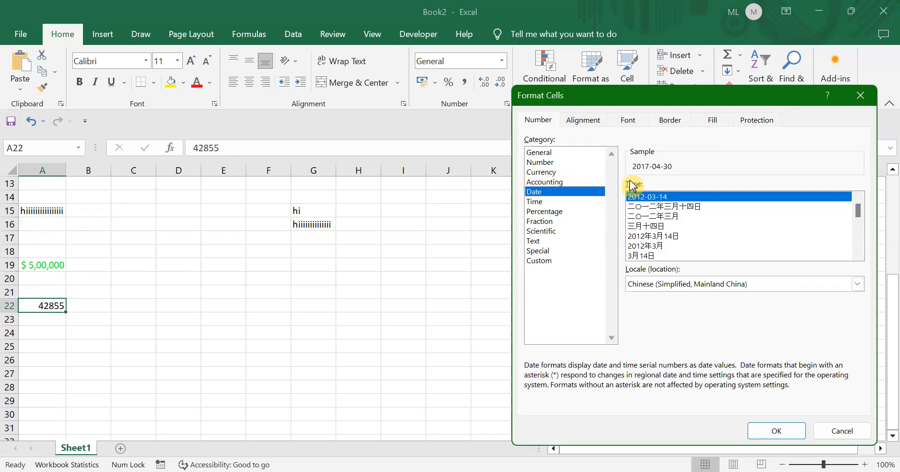
drag(856, 215, 855, 240)
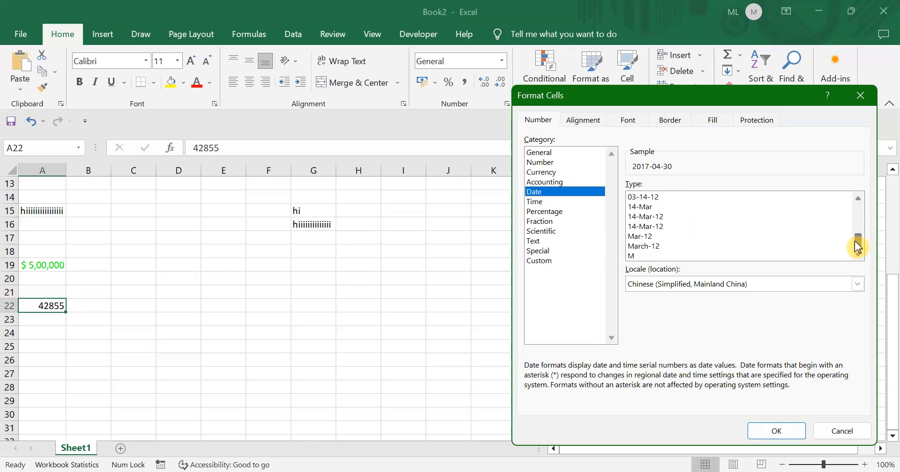
click(647, 217)
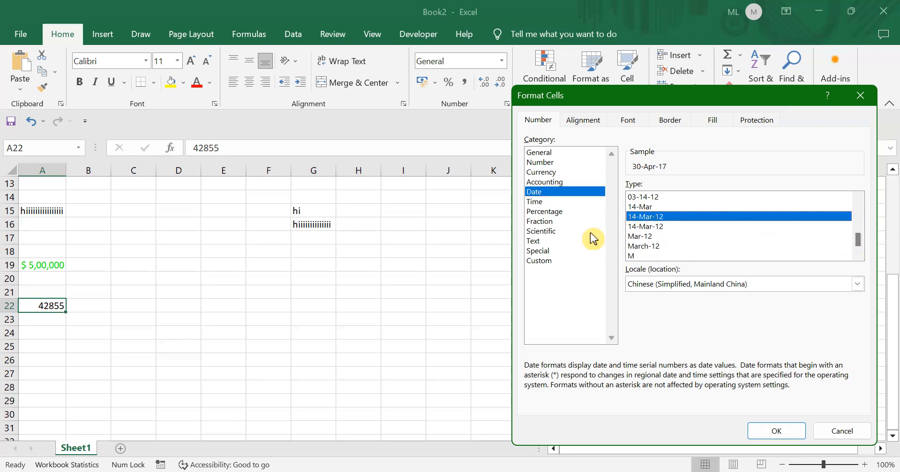
Step: Apply the custom format dd-mm-yyyy, dddd to cell A22, using the listed dd-mm-yyyy code as the starting point
click(538, 261)
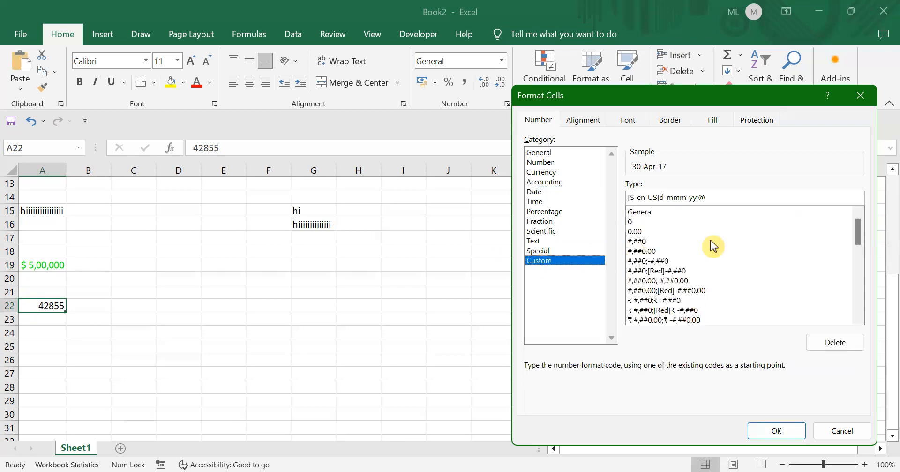
drag(861, 230, 849, 261)
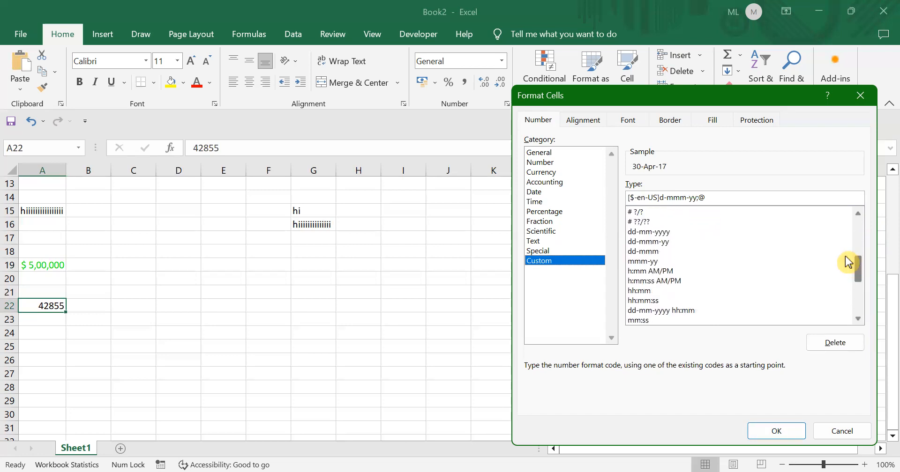
click(653, 232)
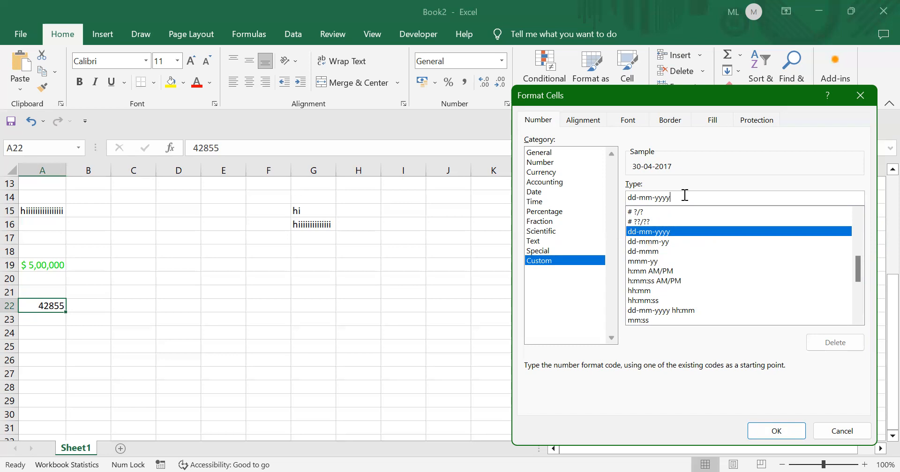
text(,)
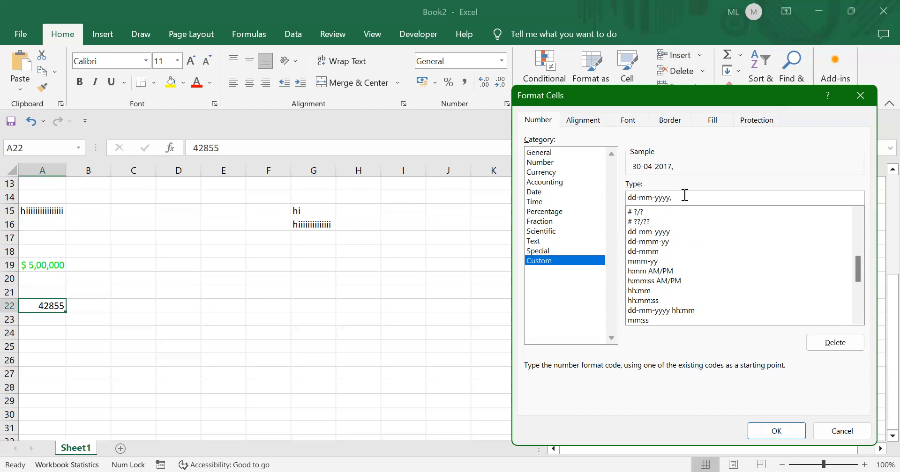
text( dddd)
key(BackSpace)
text(d)
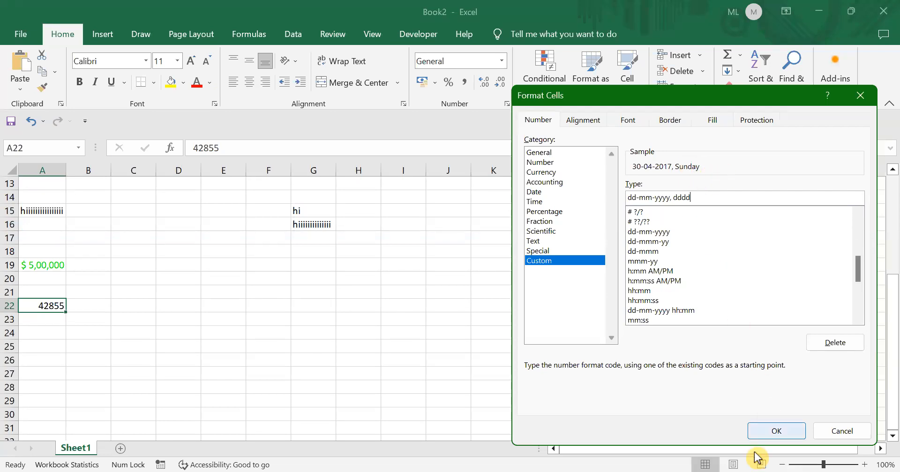
click(787, 435)
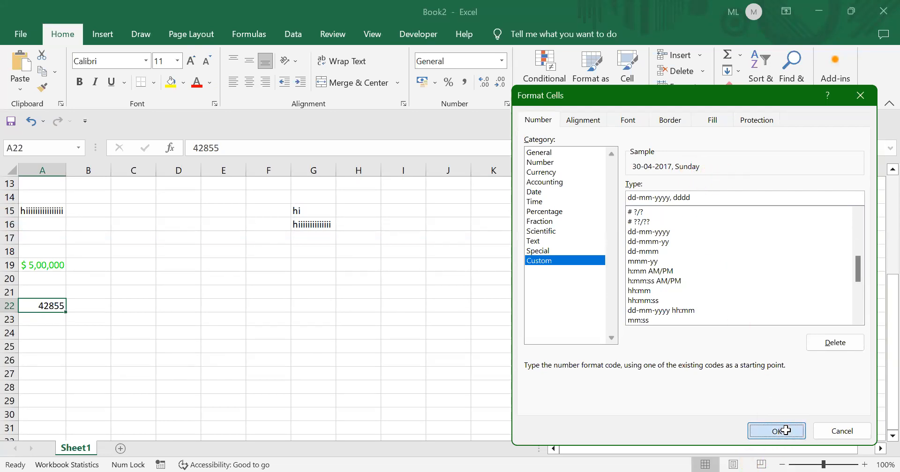
click(306, 321)
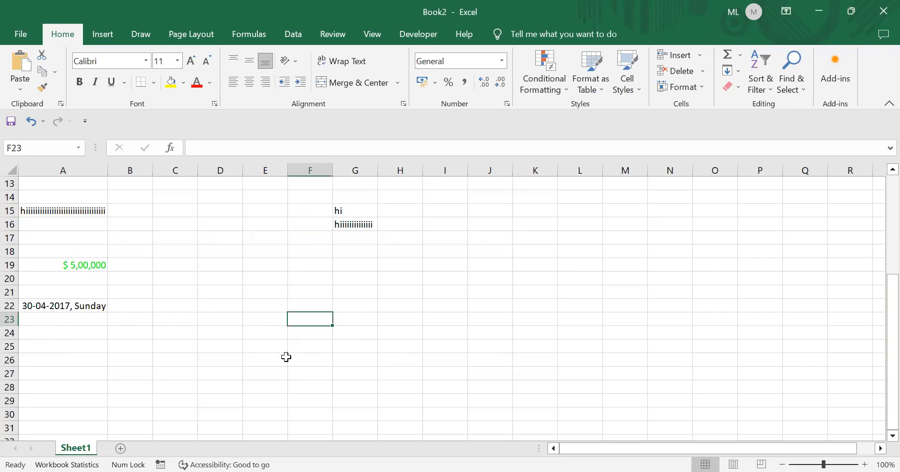
scroll(357, 281, up, 4)
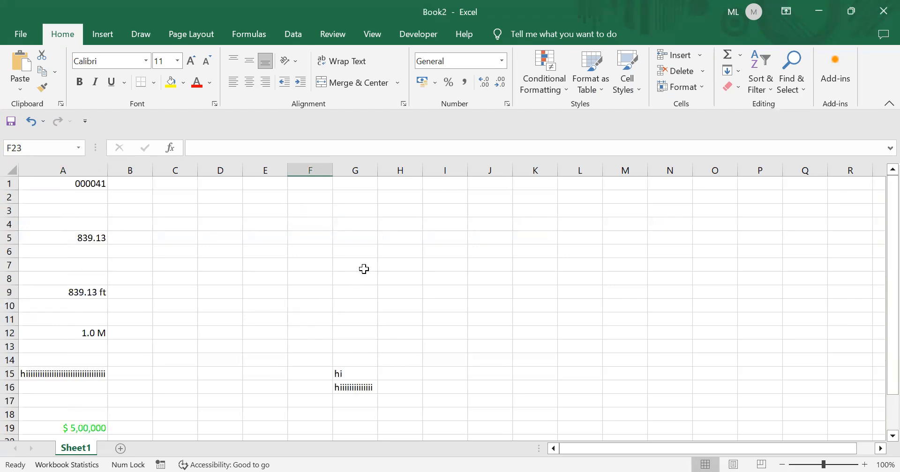